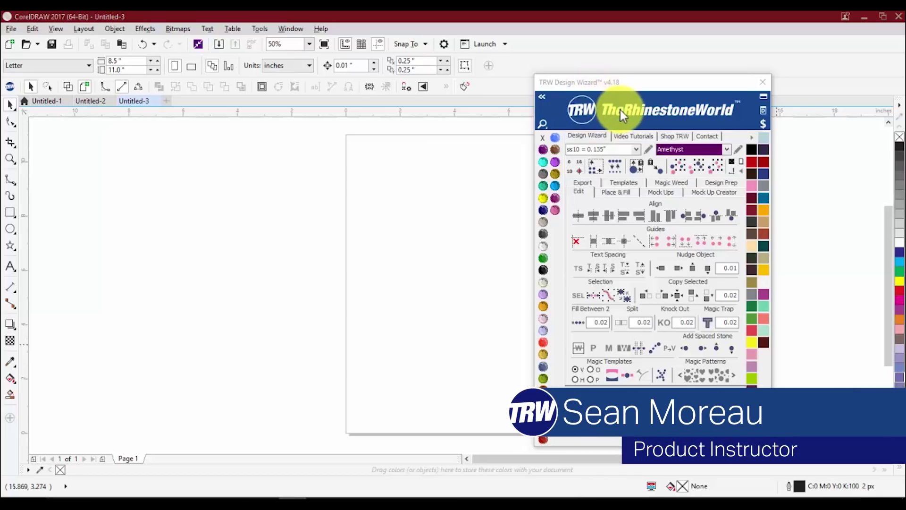
# - Switch the TRW Design Wizard to Mock Up Creator, toggle mini mode, and move the window up-left
pyautogui.click(695, 191)
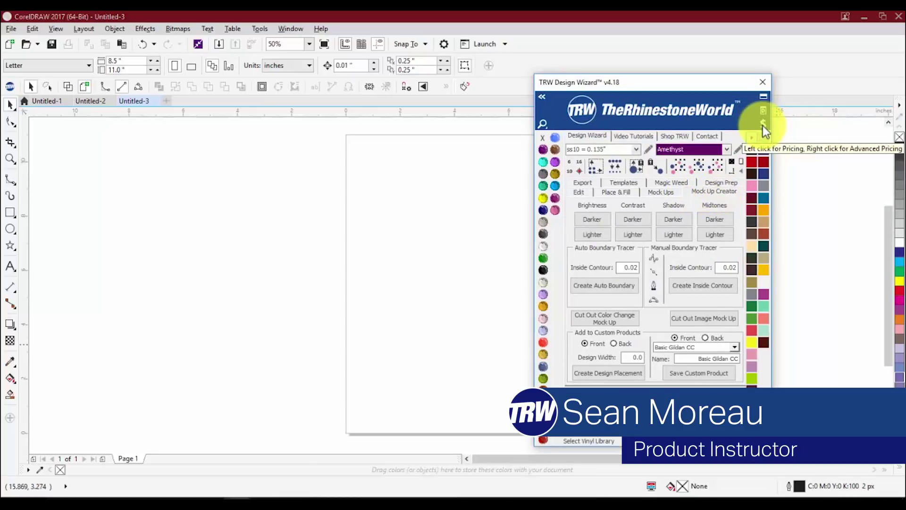
pyautogui.click(763, 113)
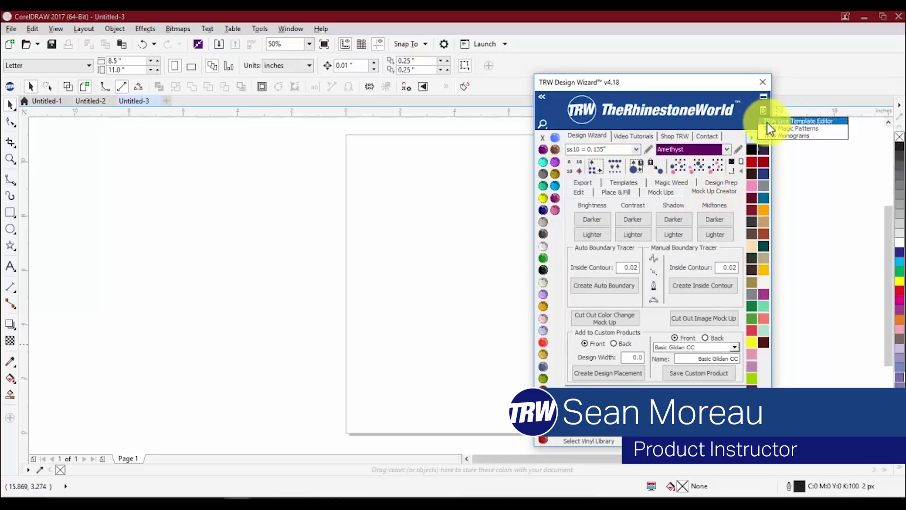
pyautogui.click(763, 95)
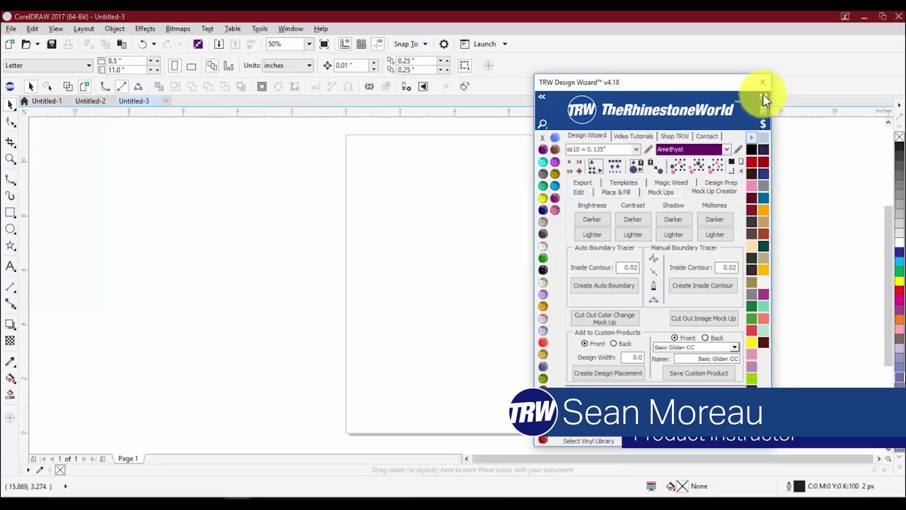
pyautogui.click(763, 95)
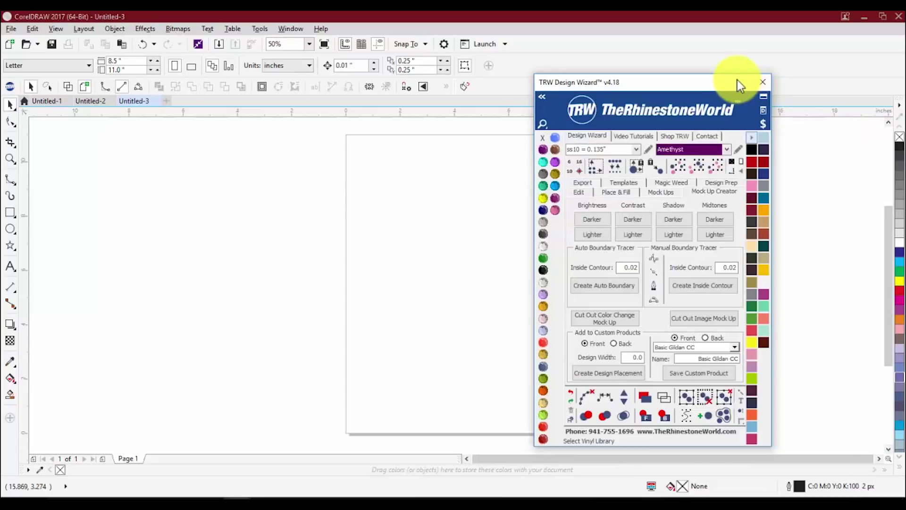
pyautogui.moveTo(737, 82); pyautogui.dragTo(614, 69)
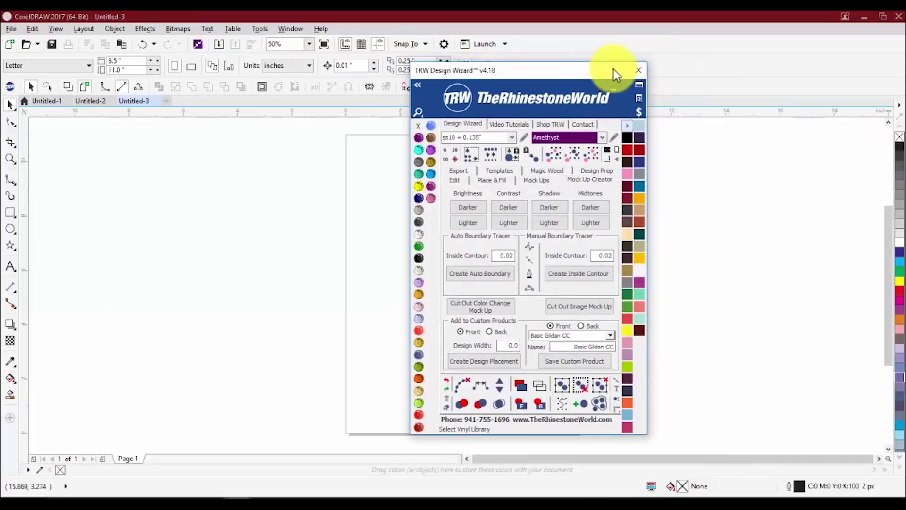
# - Launch the TRW Live Template Editor from the TRW add-on tools list
pyautogui.click(640, 98)
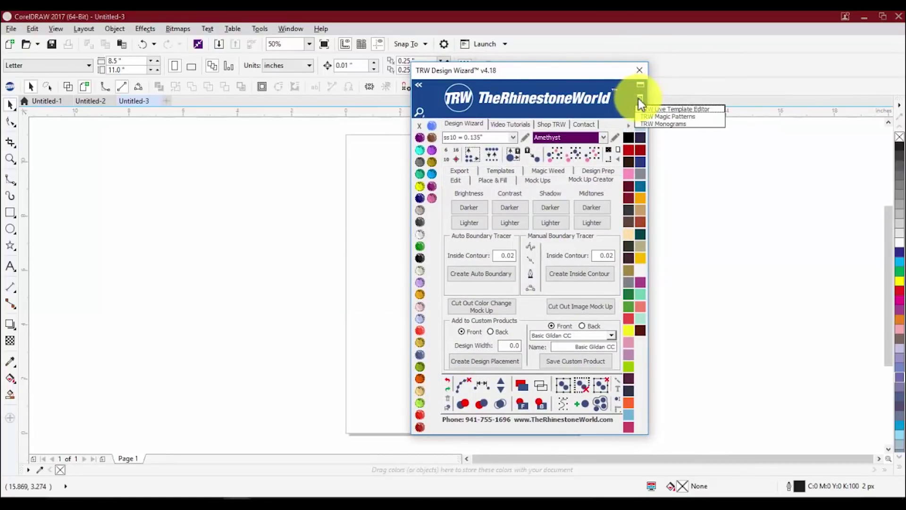
pyautogui.click(616, 101)
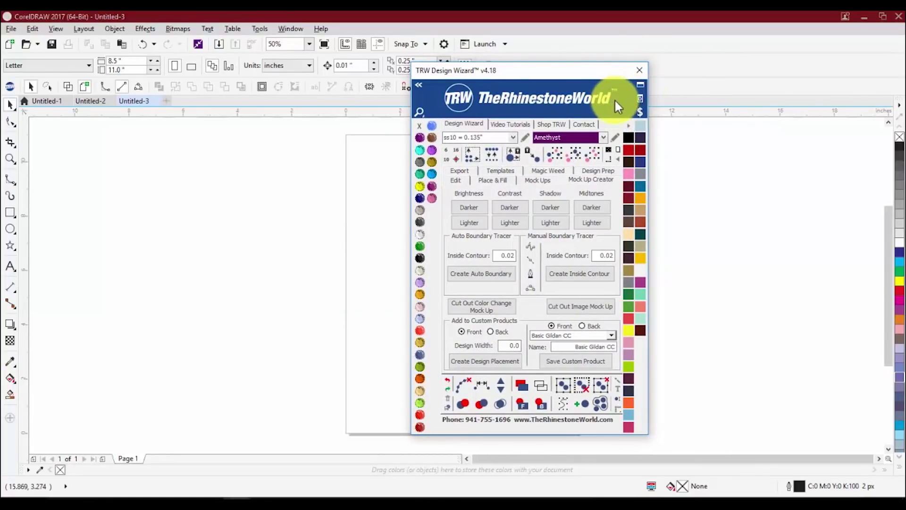
pyautogui.click(640, 98)
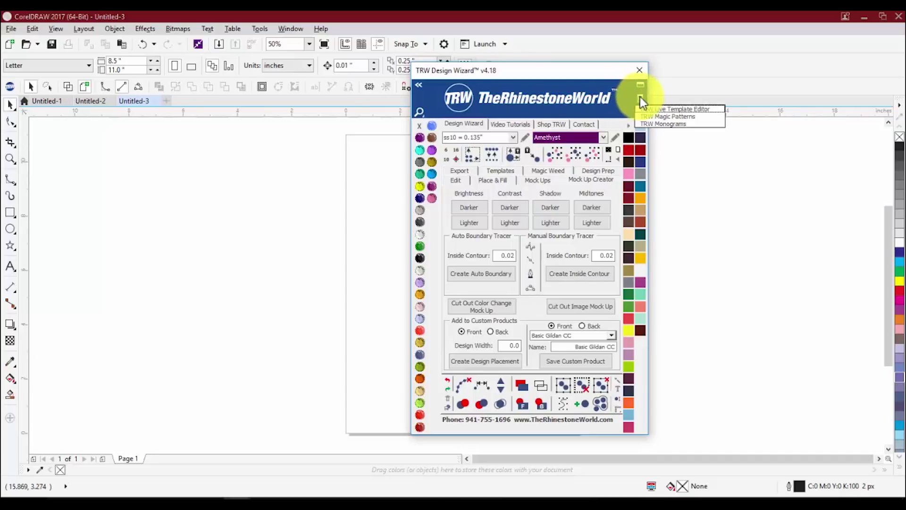
pyautogui.click(661, 110)
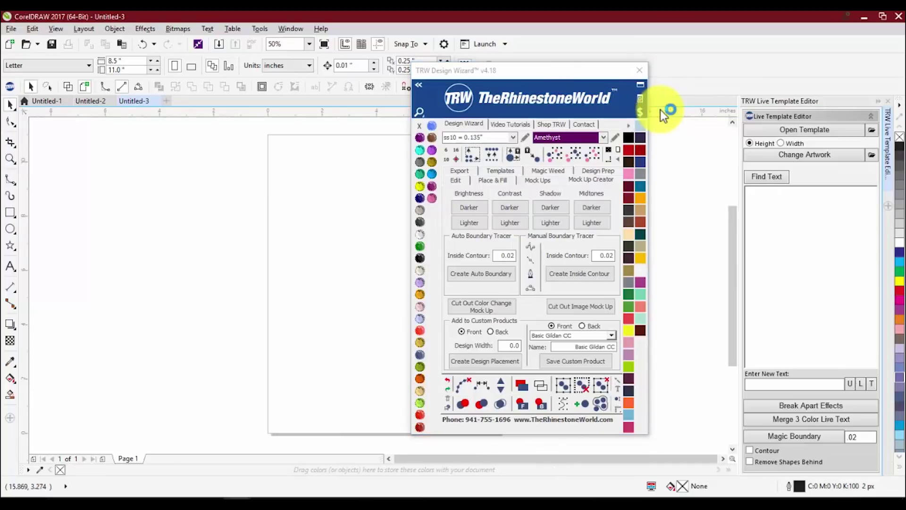
# - Close the TRW Design Wizard window and browse for a template file to open
pyautogui.click(638, 71)
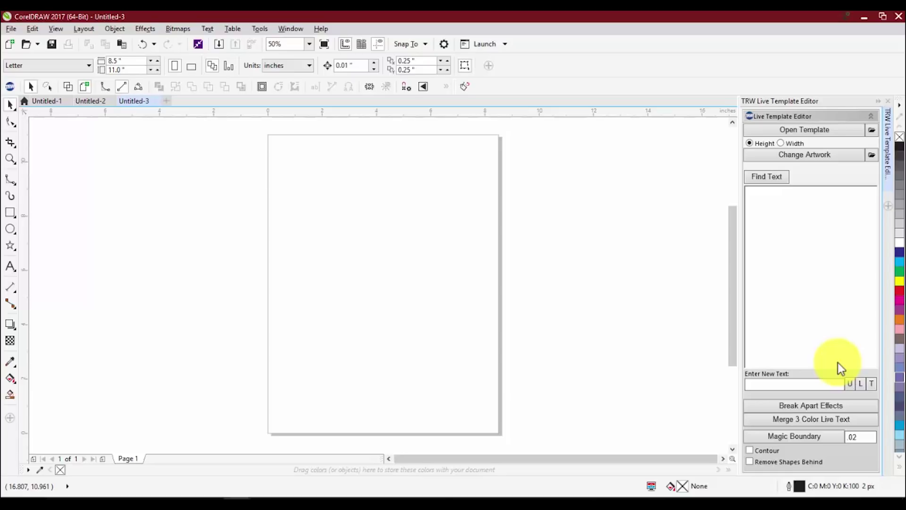
pyautogui.click(799, 129)
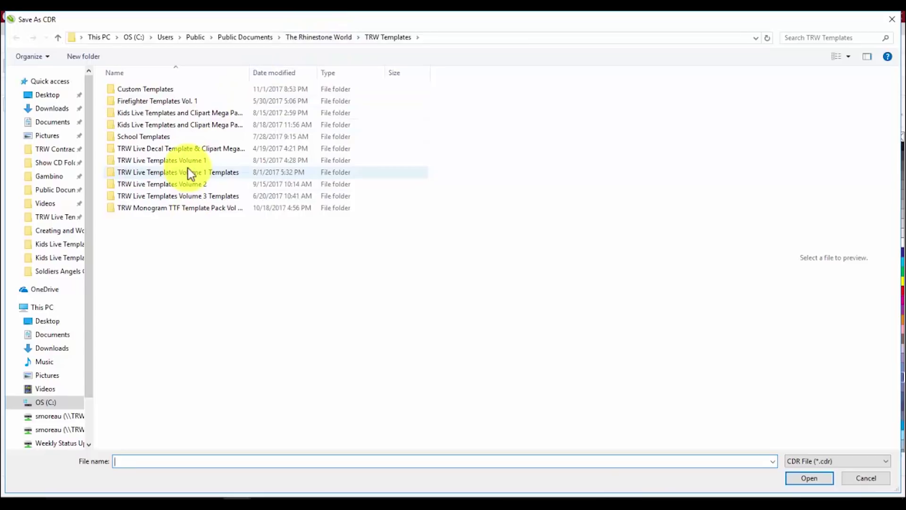
# - Open TRW Live Template V2 001B, the Lakewood Ranch Mustangs baseball design, from TRW Live Templates Volume 2
pyautogui.moveTo(188, 168)
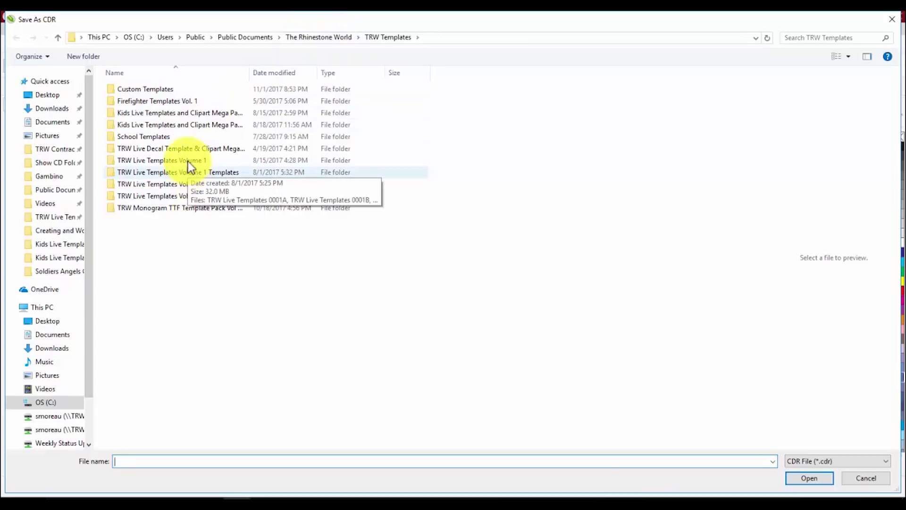
pyautogui.click(180, 188)
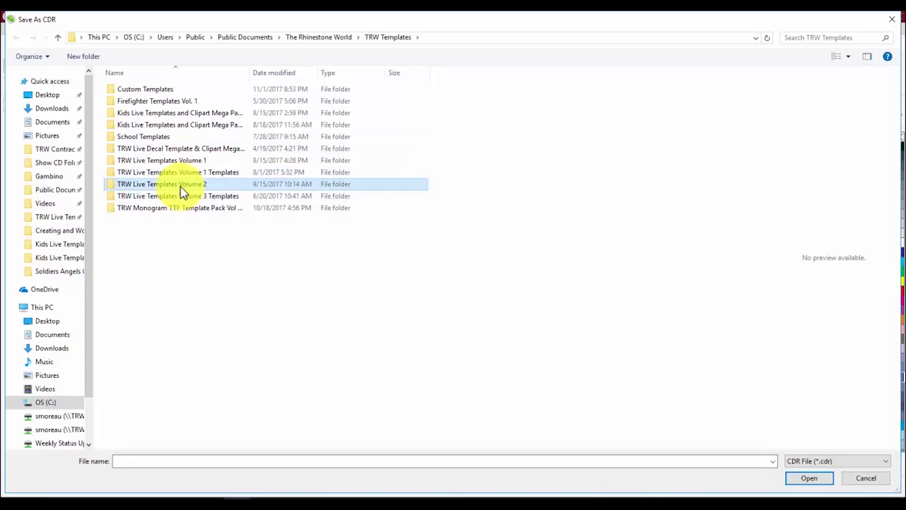
pyautogui.doubleClick(180, 186)
pyautogui.scroll(-3, 326, 192)
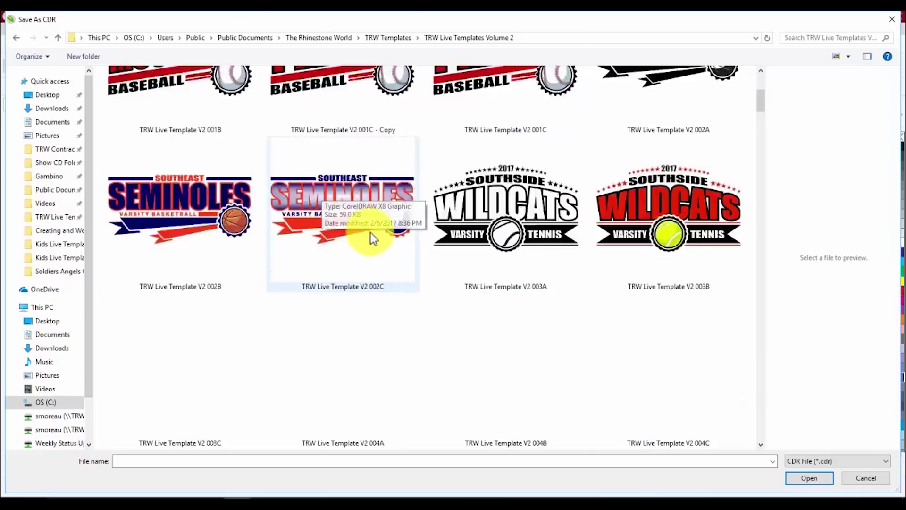
pyautogui.scroll(-15, 371, 236)
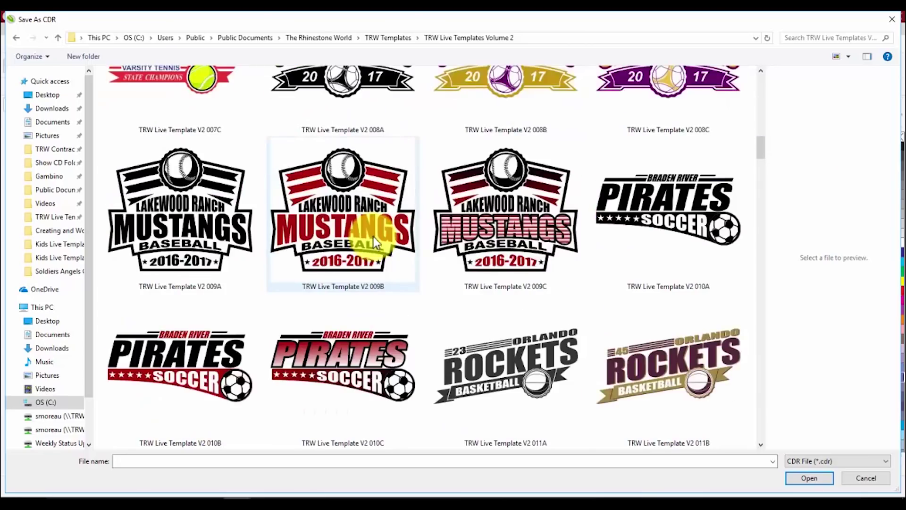
pyautogui.scroll(-12, 374, 235)
pyautogui.scroll(-3, 377, 231)
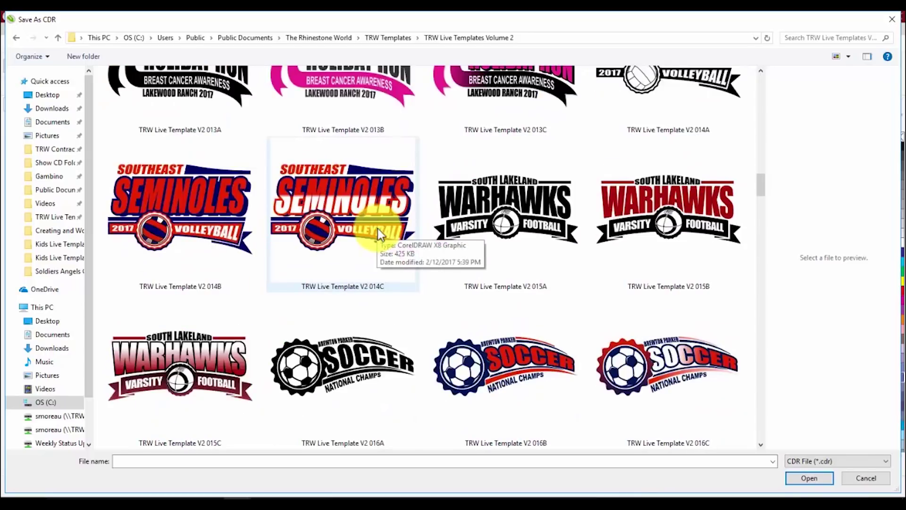
pyautogui.scroll(-15, 377, 230)
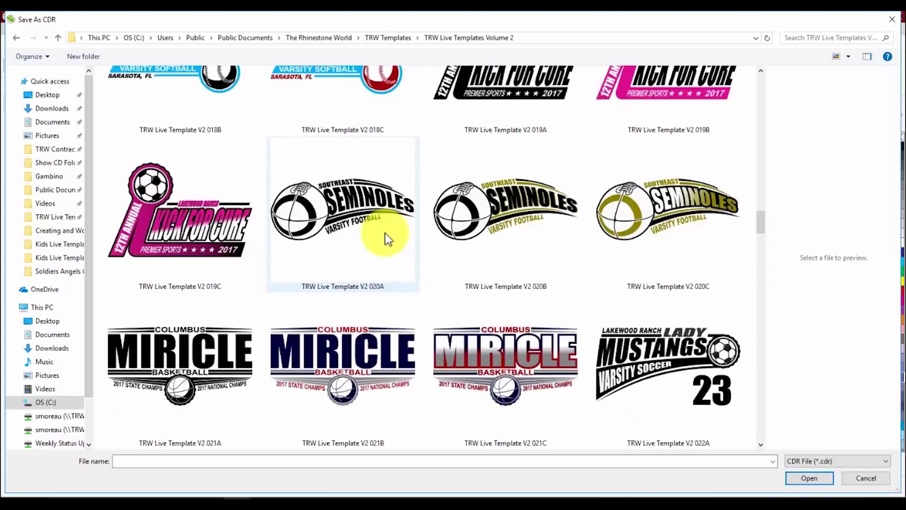
pyautogui.scroll(-6, 380, 240)
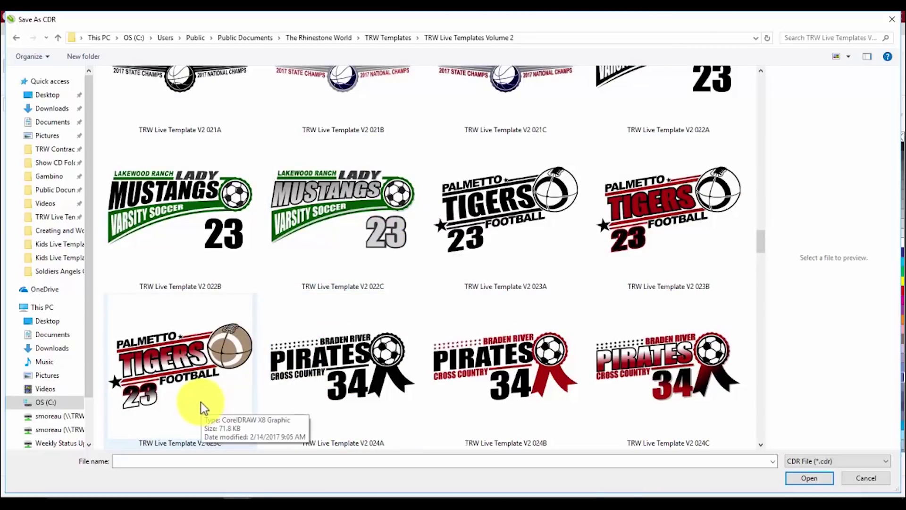
pyautogui.scroll(-6, 219, 354)
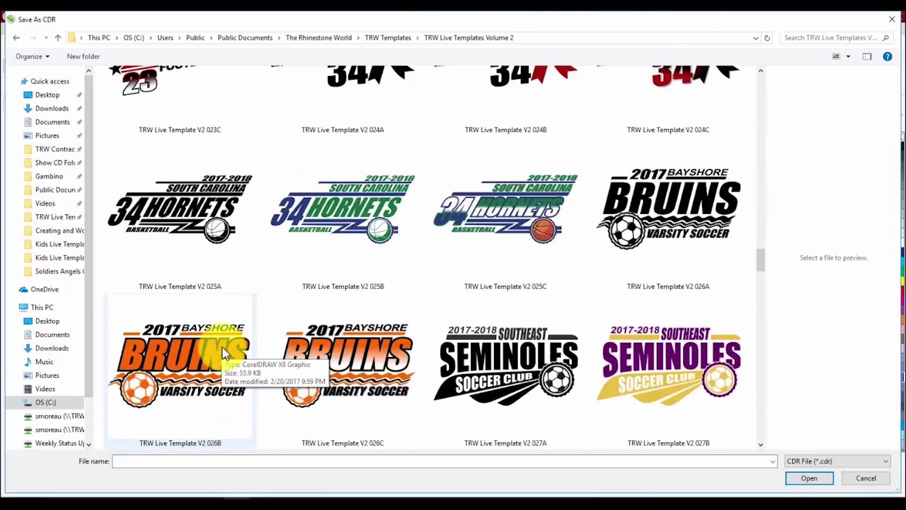
pyautogui.scroll(-6, 229, 325)
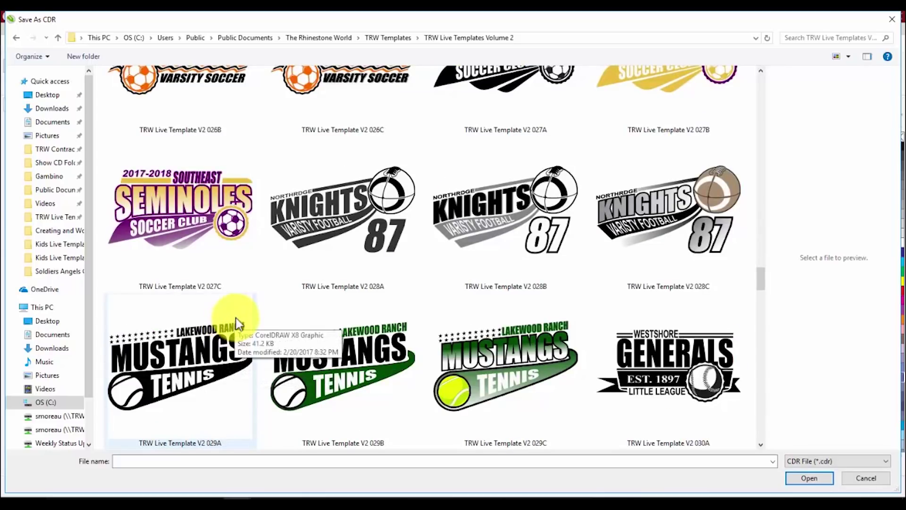
pyautogui.scroll(-3, 236, 323)
pyautogui.scroll(-3, 239, 324)
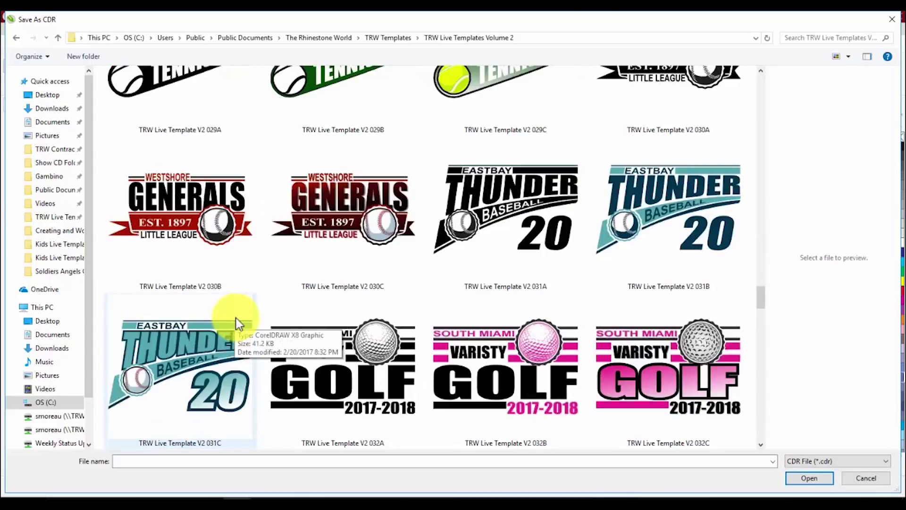
pyautogui.scroll(-3, 237, 317)
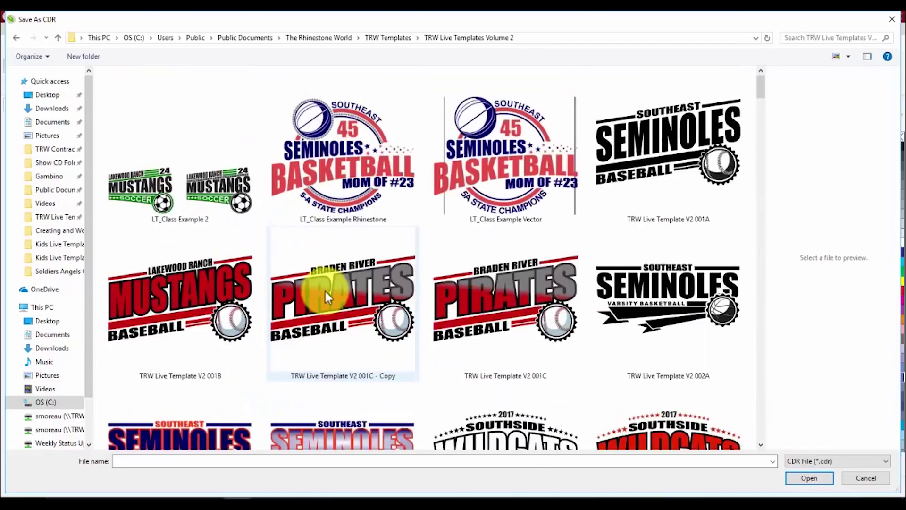
pyautogui.scroll(-2, 394, 282)
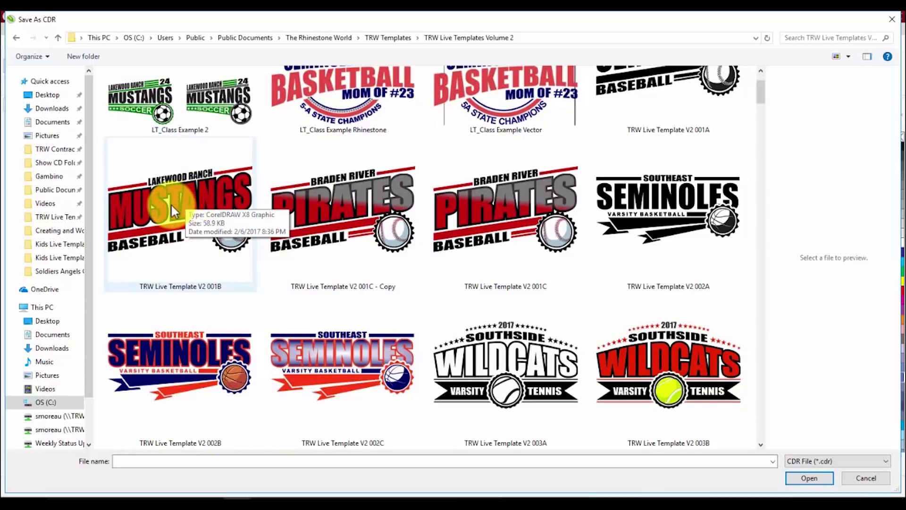
pyautogui.doubleClick(137, 238)
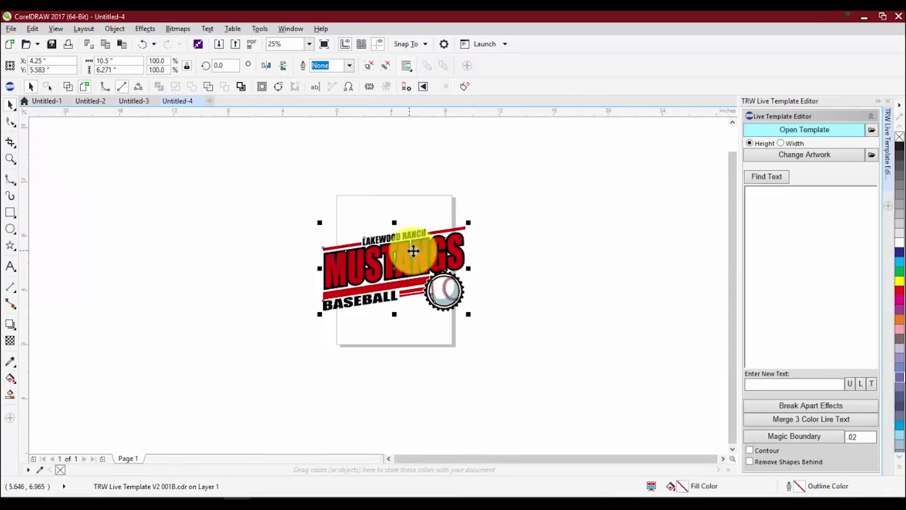
# - Zoom to 50% and list the editable lines LAKEWOOD RANCH, MUSTANGS and BASEBALL
pyautogui.scroll(1, 406, 270)
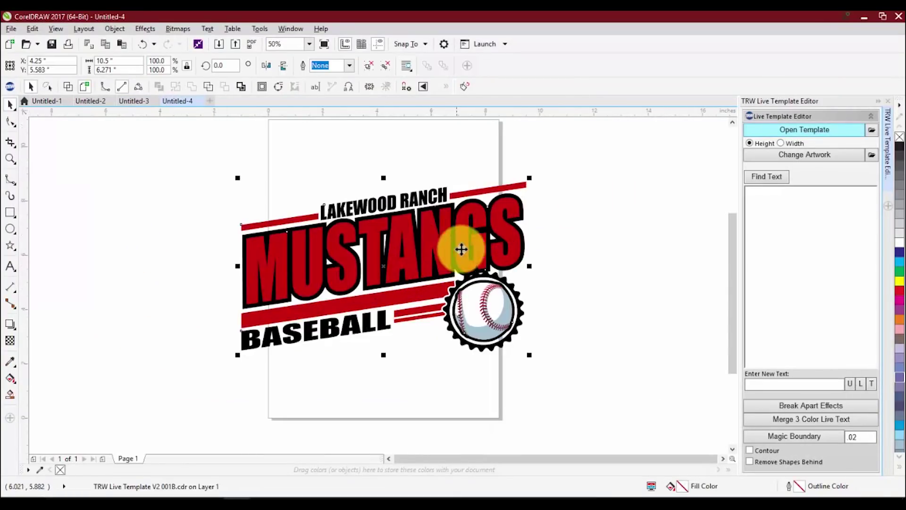
pyautogui.click(763, 178)
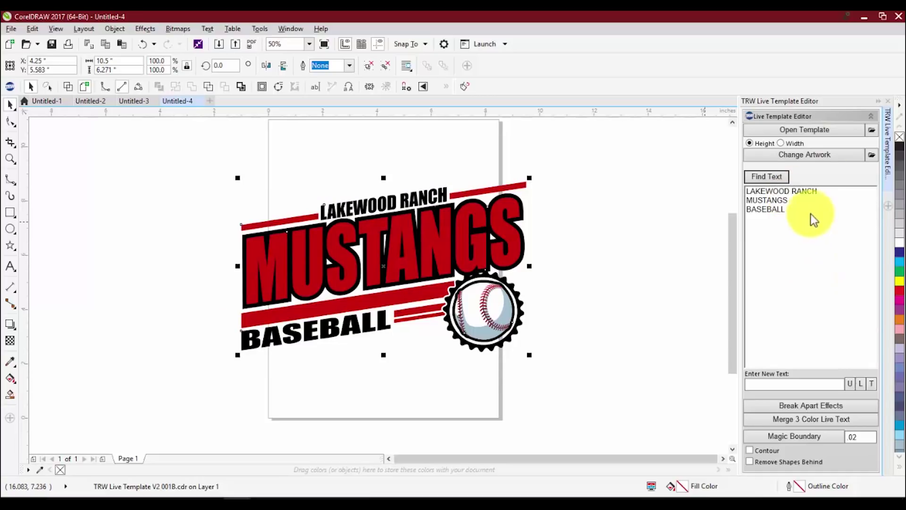
# - Replace LAKEWOOD RANCH, MUSTANGS and BASEBALL with SOUTHEAST, SEMINOLES and SOCCER
pyautogui.click(805, 194)
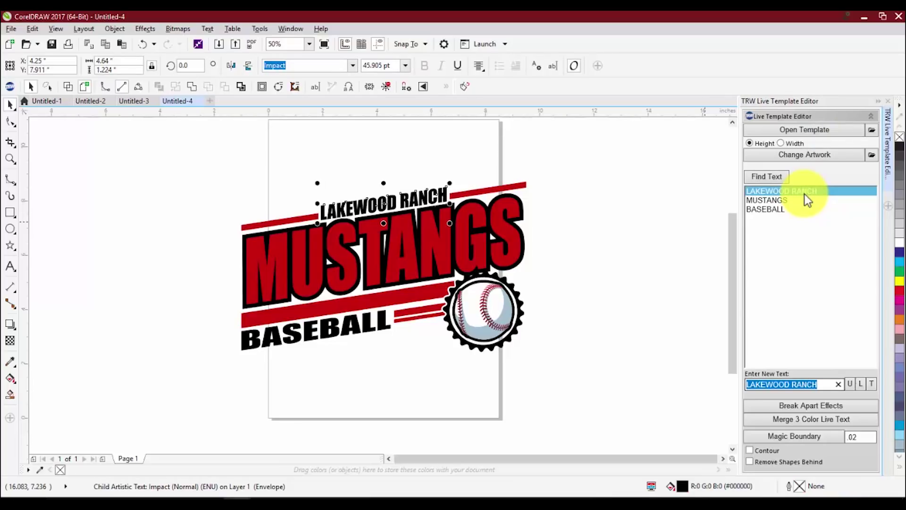
pyautogui.write('SOUT')
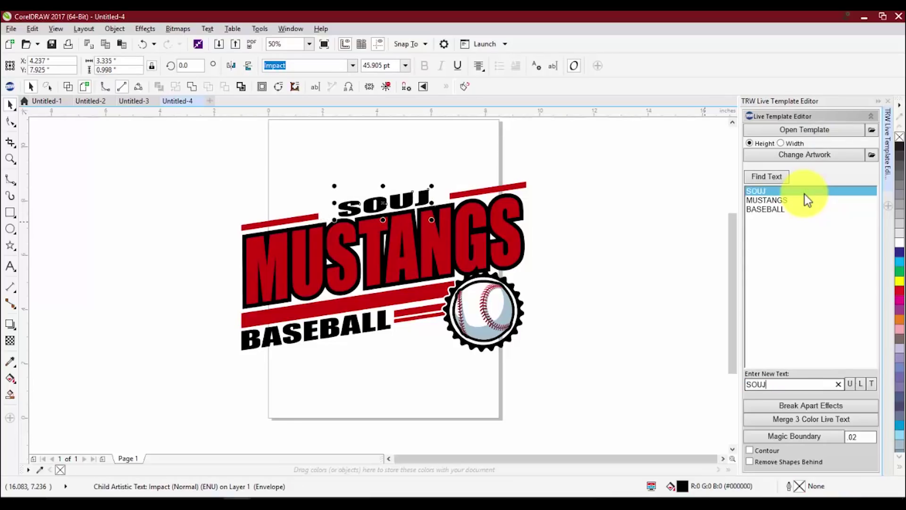
pyautogui.write('HEAST')
pyautogui.press('Return')
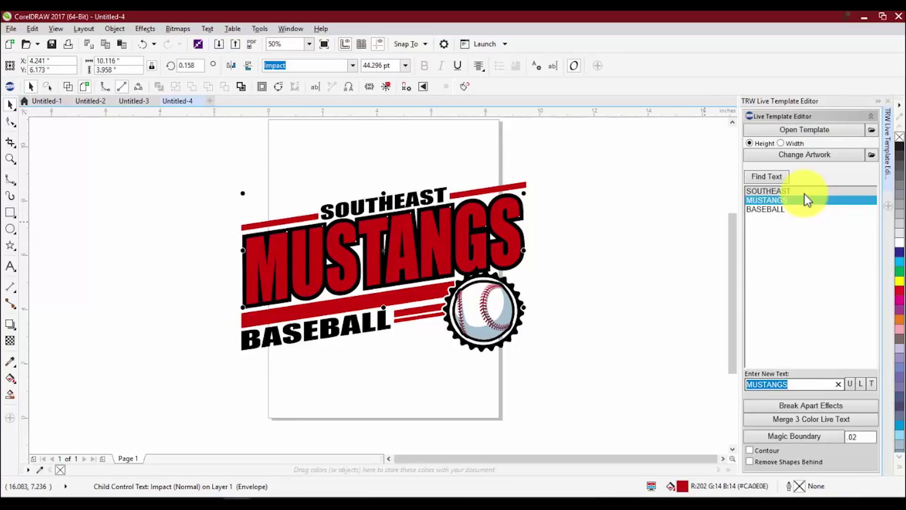
pyautogui.write('SEMINOLES')
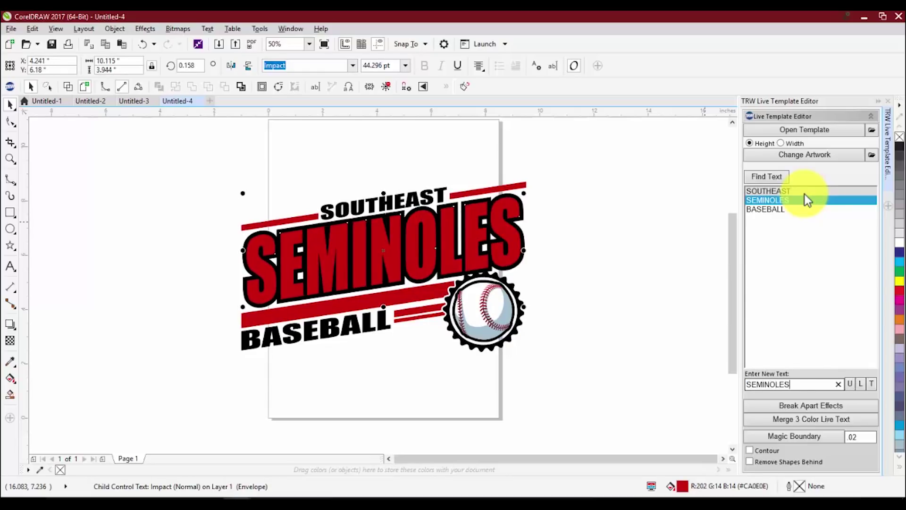
pyautogui.press('Return')
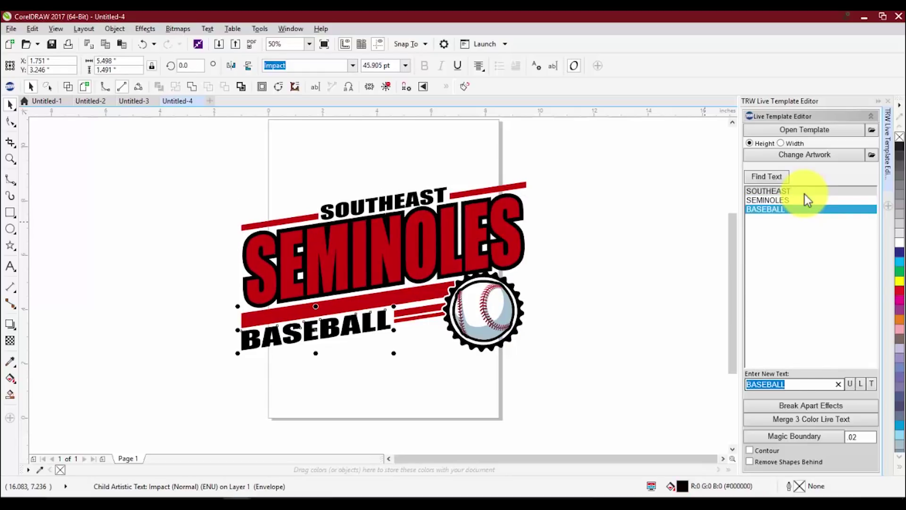
pyautogui.write('SOCCER')
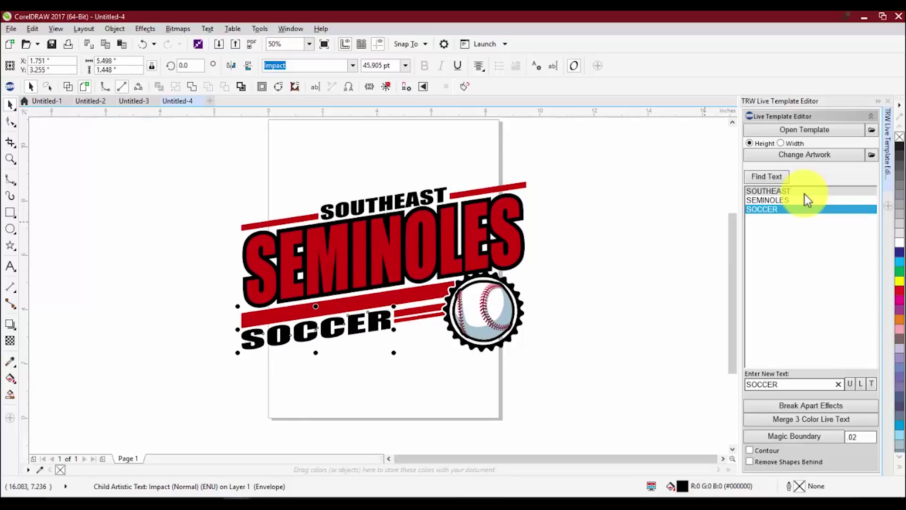
pyautogui.click(545, 355)
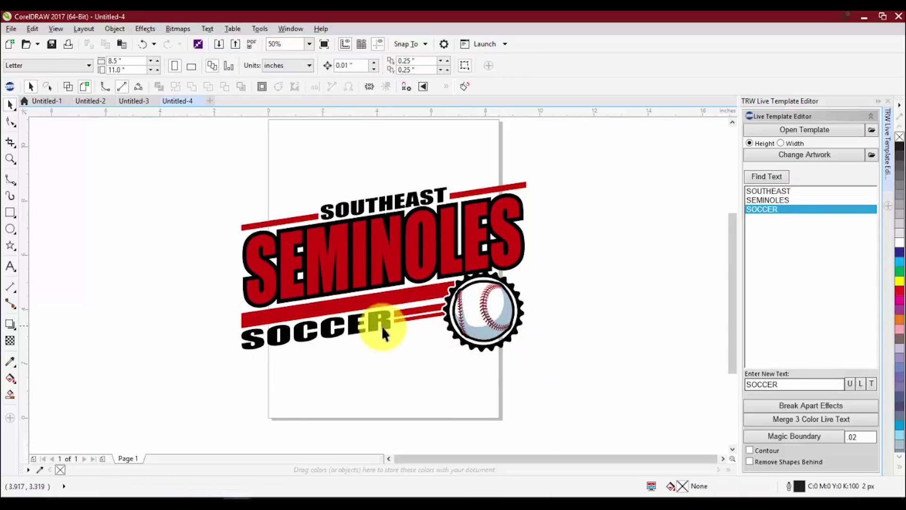
# - Swap the baseball emblem for Soccer Thick from the TRW Live Templates Volume 3 Clipart CDR
pyautogui.keyDown('ctrl'); pyautogui.click(493, 305); pyautogui.keyUp('ctrl')
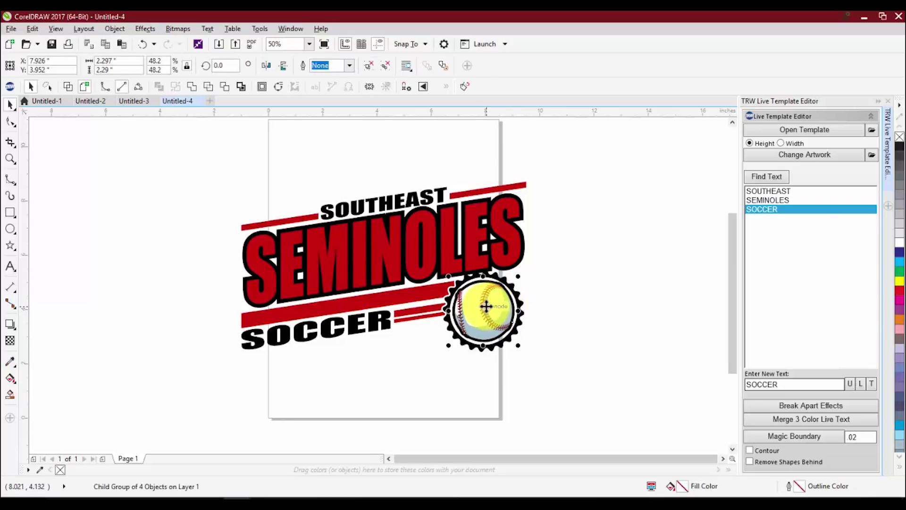
pyautogui.click(803, 157)
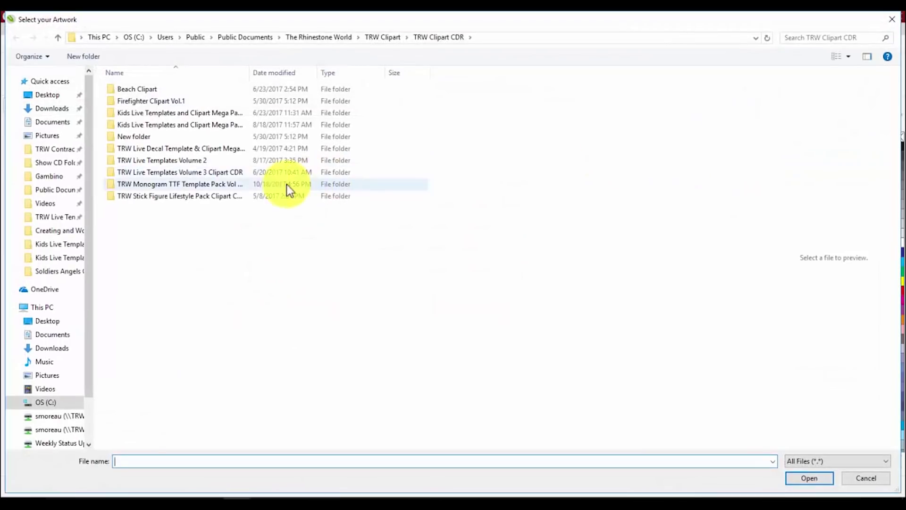
pyautogui.doubleClick(269, 172)
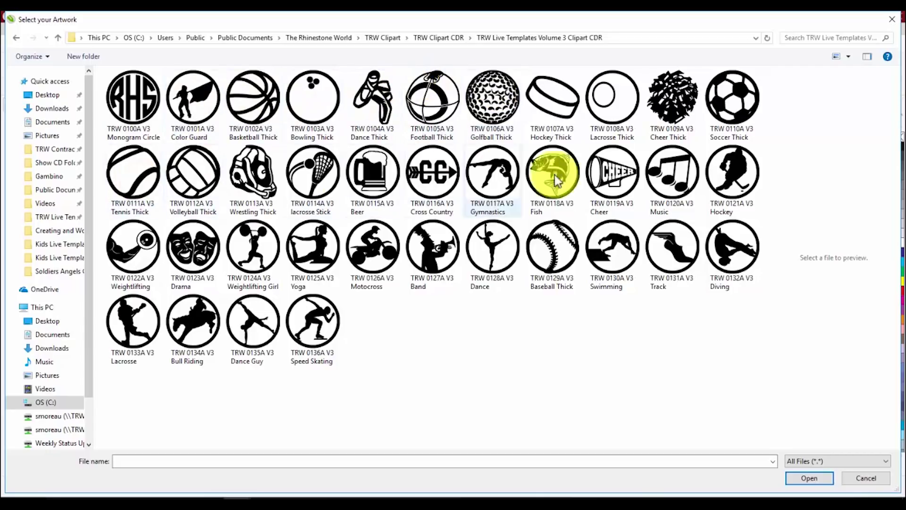
pyautogui.doubleClick(732, 99)
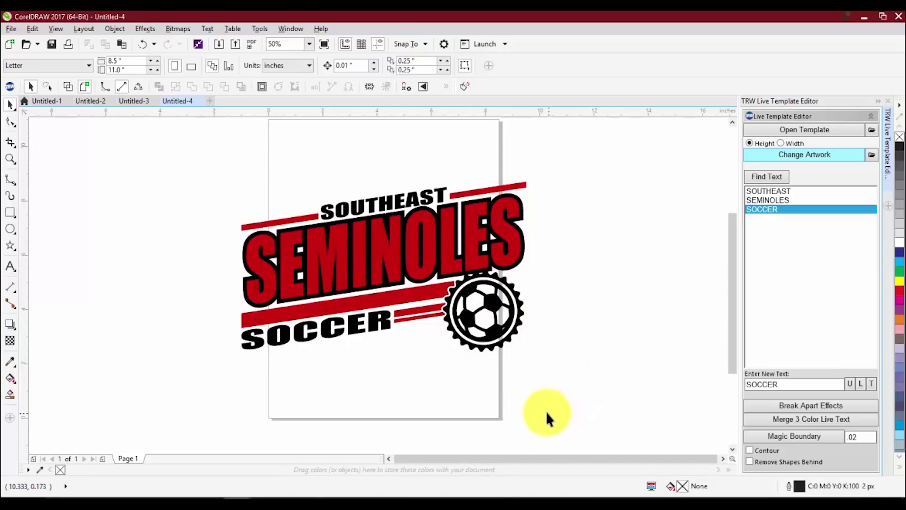
# - Nudge the logo slightly right and up, undo a stray SEMINOLES move, and select SEMINOLES
pyautogui.moveTo(409, 246); pyautogui.dragTo(436, 242)
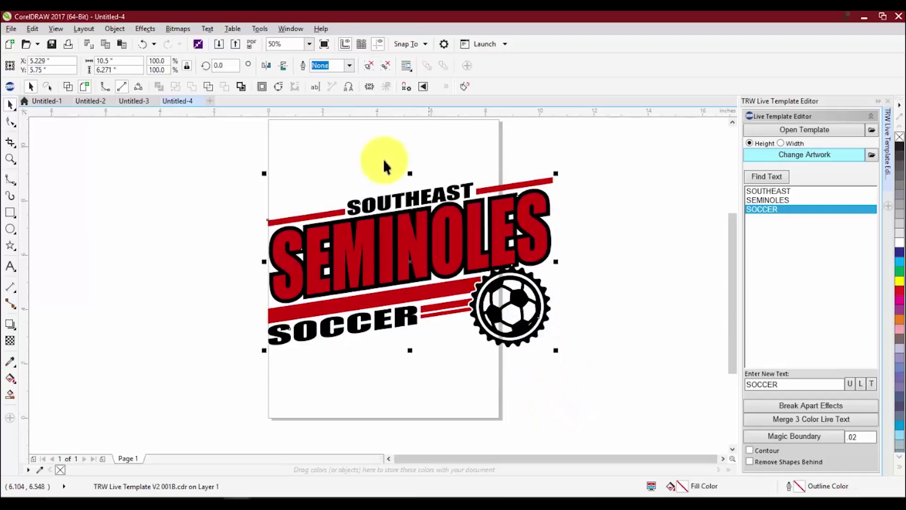
pyautogui.moveTo(300, 236); pyautogui.dragTo(229, 245)
pyautogui.hotkey('ctrl', 'z')
pyautogui.click(229, 260)
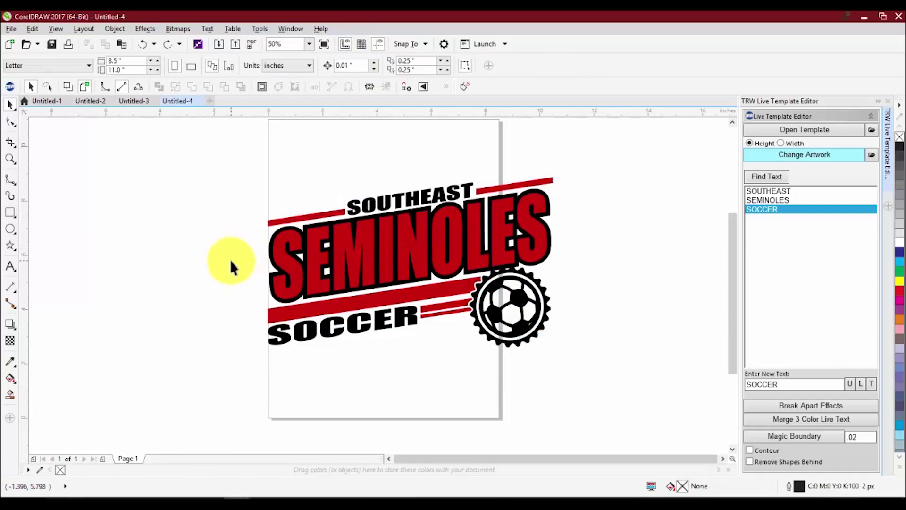
pyautogui.click(283, 244)
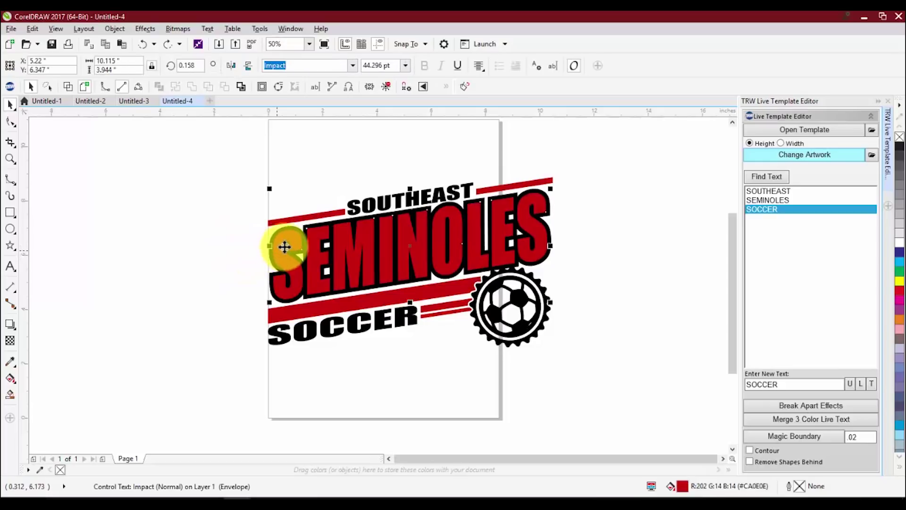
# - Break apart the SEMINOLES effects and generate a Magic Boundary with Remove Shapes Behind enabled
pyautogui.click(820, 407)
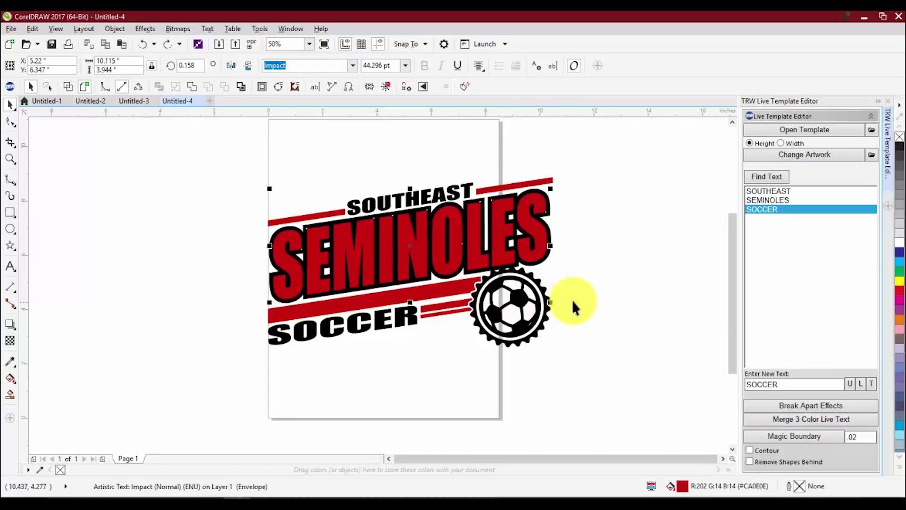
pyautogui.click(538, 226)
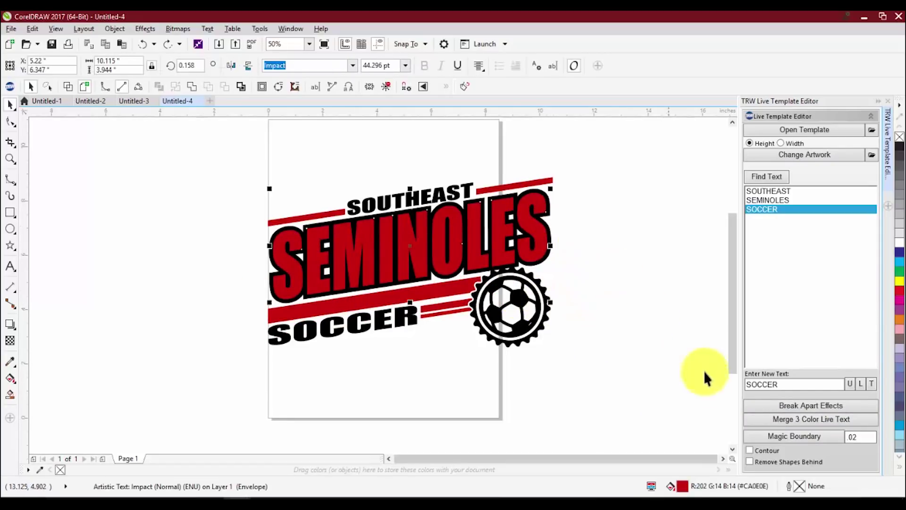
pyautogui.click(247, 246)
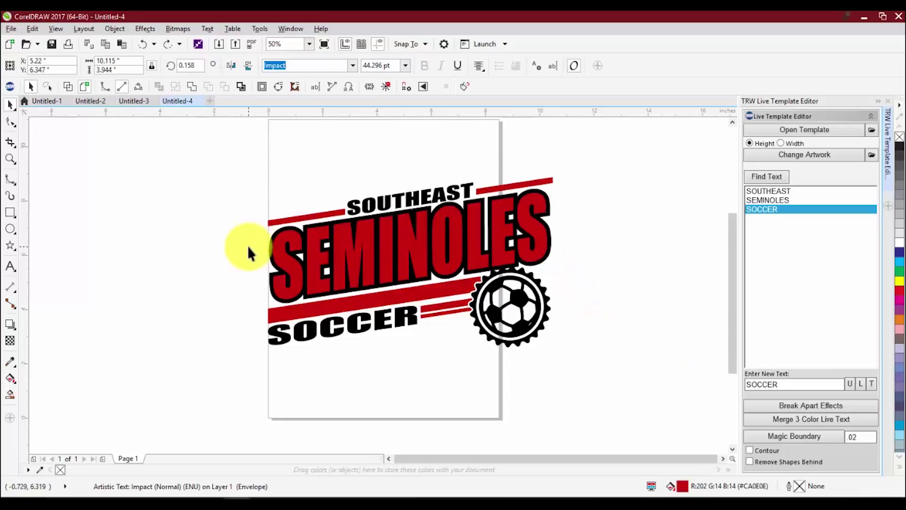
pyautogui.click(313, 242)
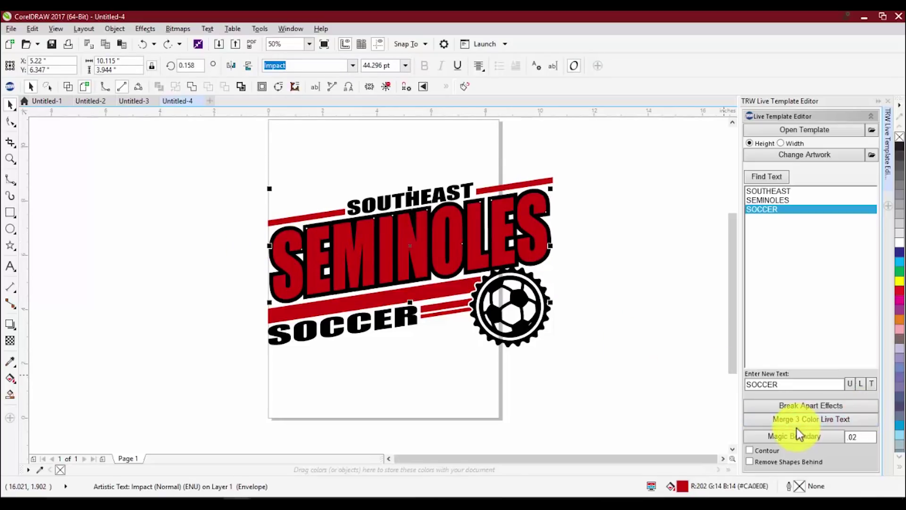
pyautogui.click(750, 461)
pyautogui.click(771, 434)
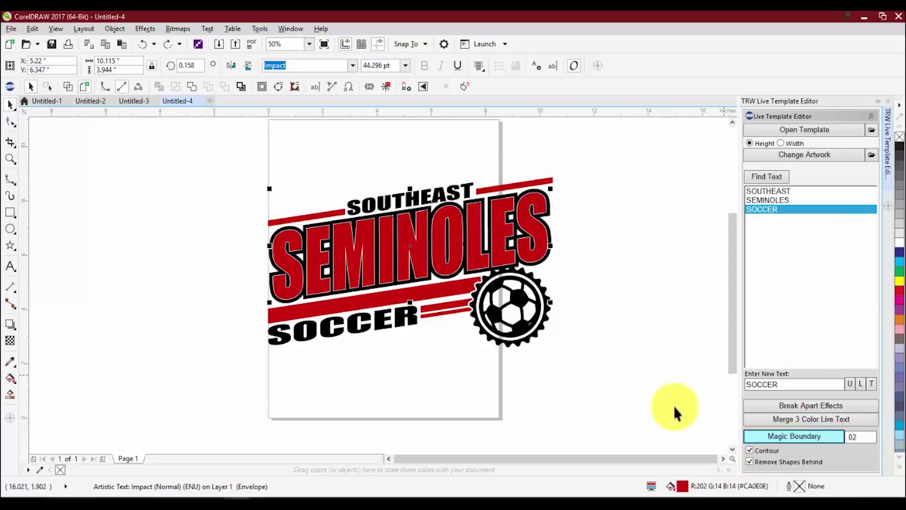
# - Inspect the new boundary in outline view, undoing an accidental contour reshape, then return to colour view
pyautogui.scroll(4, 288, 235)
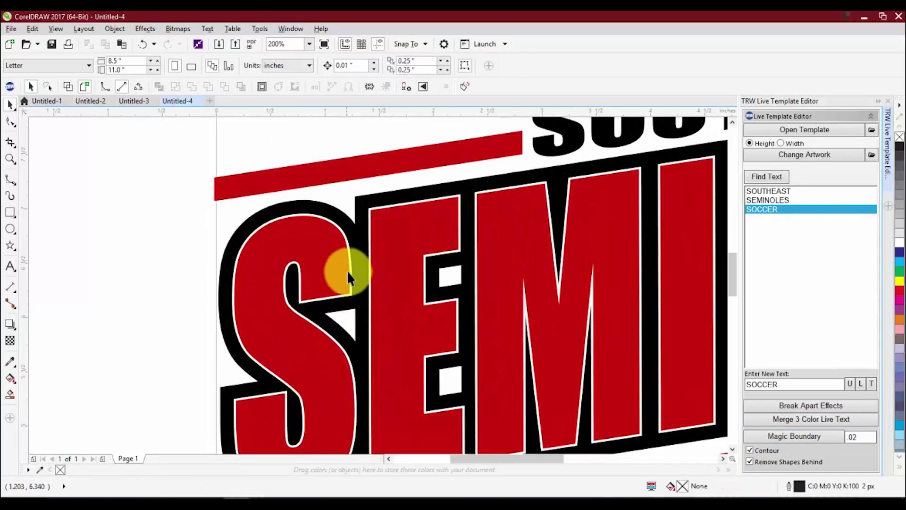
pyautogui.scroll(-4, 276, 221)
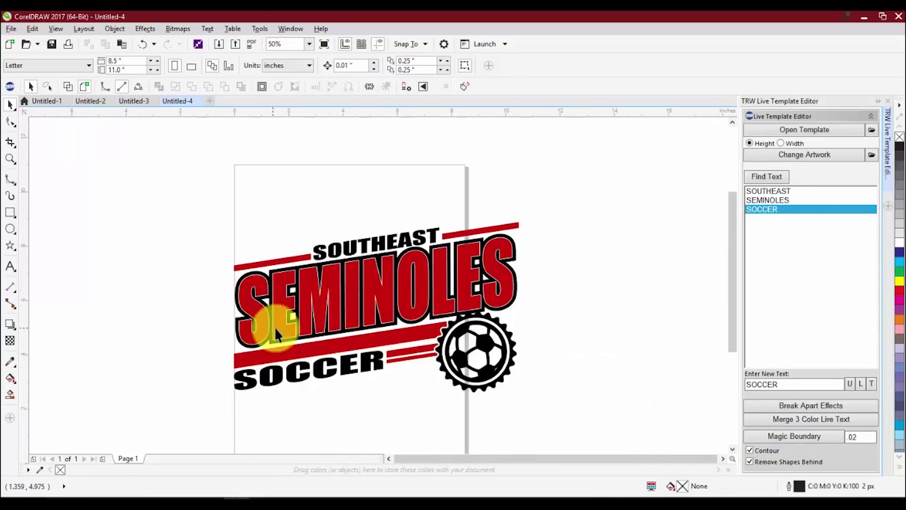
pyautogui.scroll(1, 276, 331)
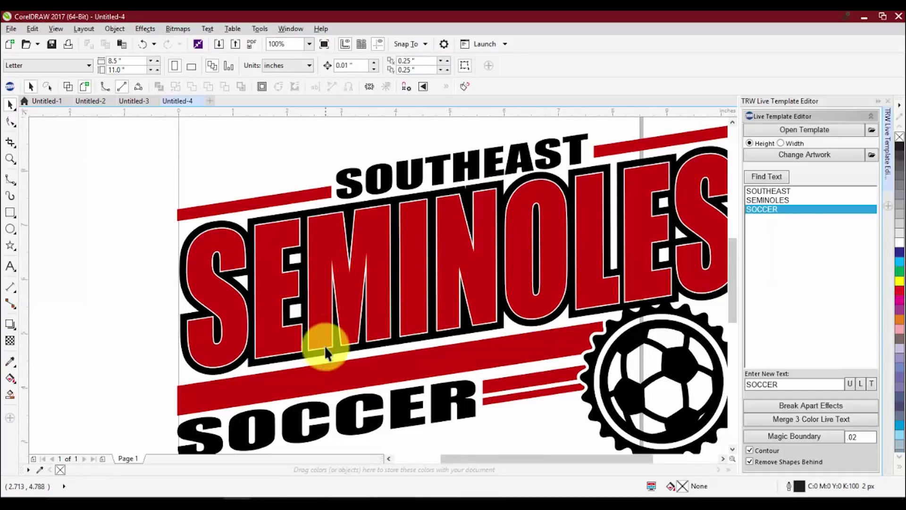
pyautogui.scroll(-1, 345, 288)
pyautogui.scroll(1, 352, 307)
pyautogui.scroll(-1, 340, 292)
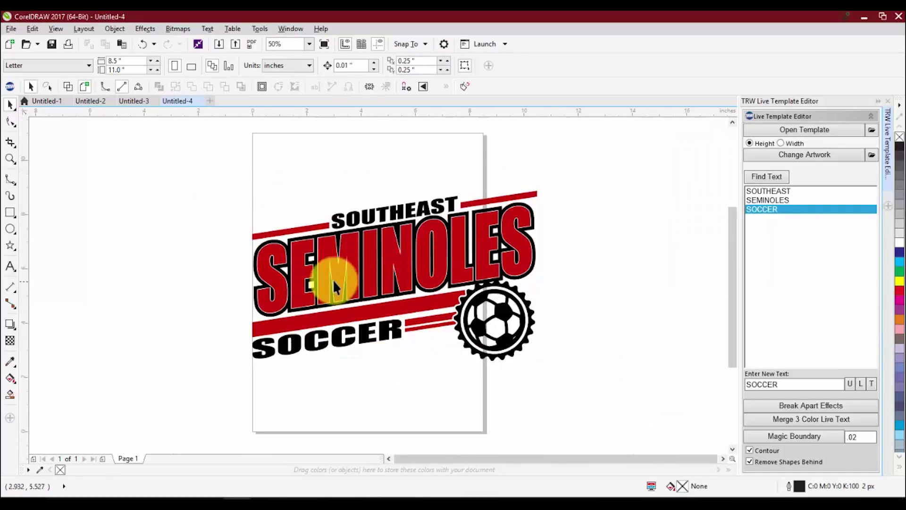
pyautogui.scroll(1, 522, 291)
pyautogui.scroll(1, 522, 291)
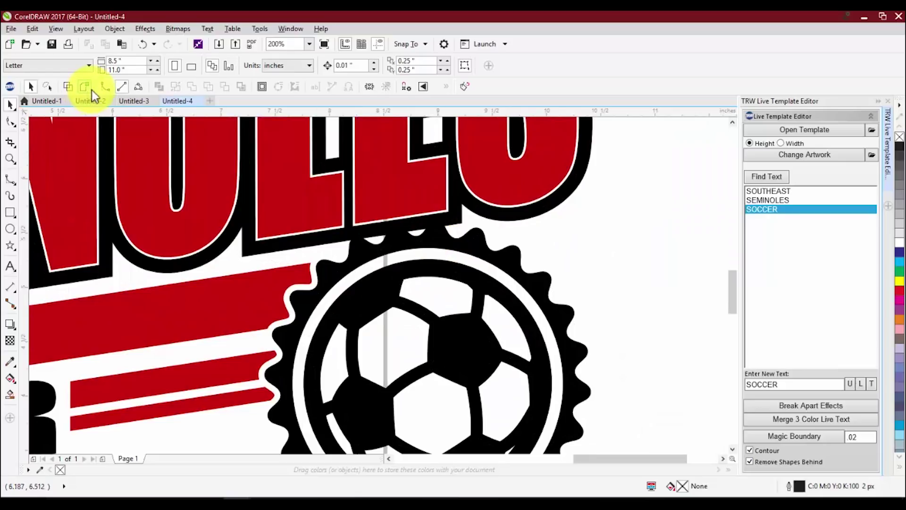
pyautogui.click(71, 88)
pyautogui.moveTo(352, 244); pyautogui.dragTo(314, 290)
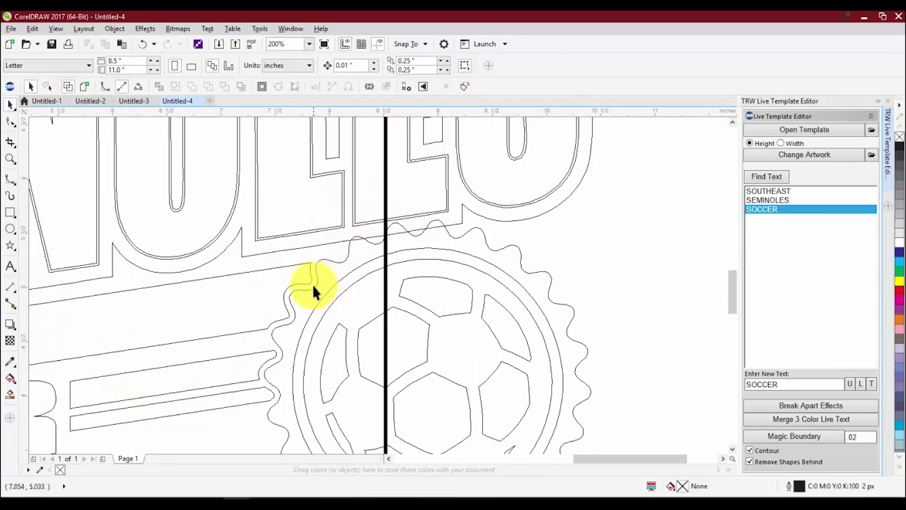
pyautogui.scroll(-2, 400, 237)
pyautogui.scroll(2, 445, 243)
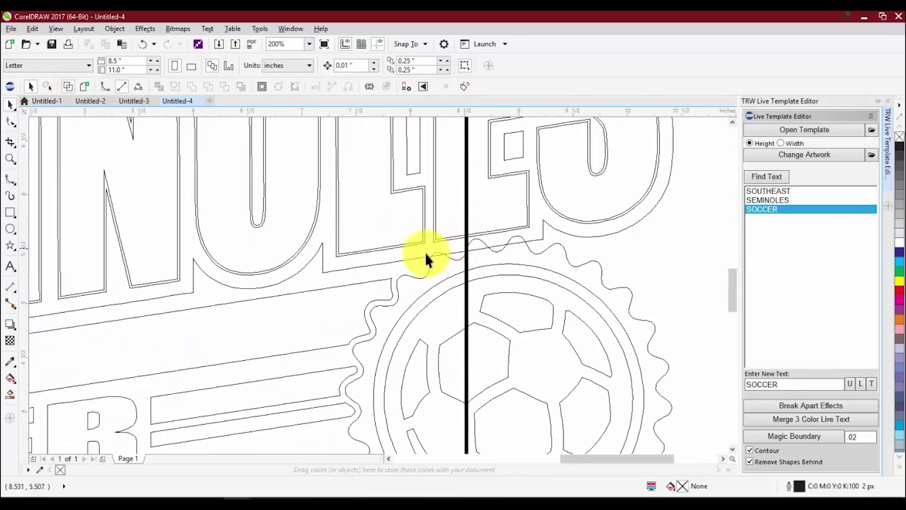
pyautogui.hotkey('ctrl', 'z')
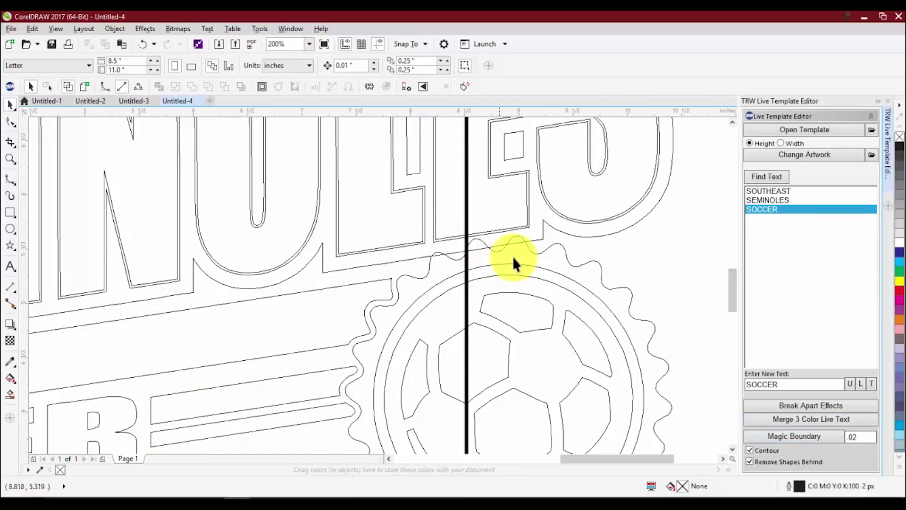
pyautogui.click(513, 258)
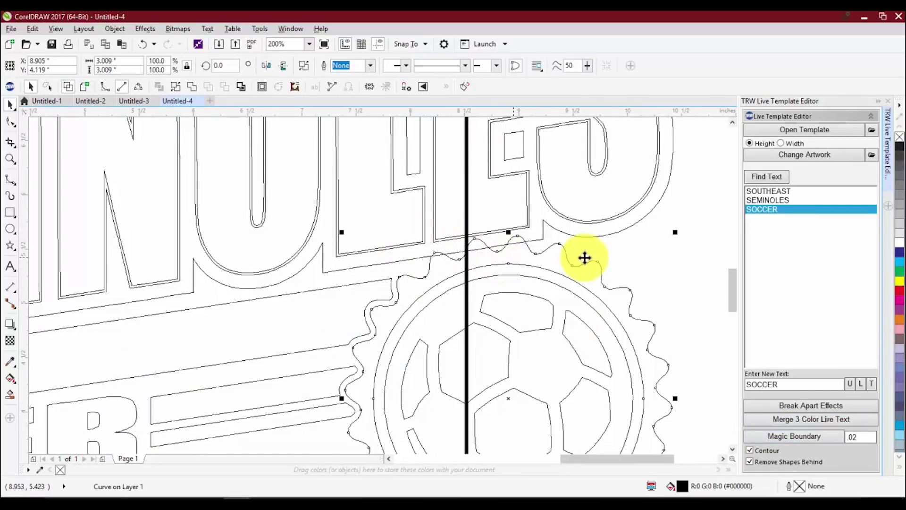
pyautogui.scroll(-2, 499, 251)
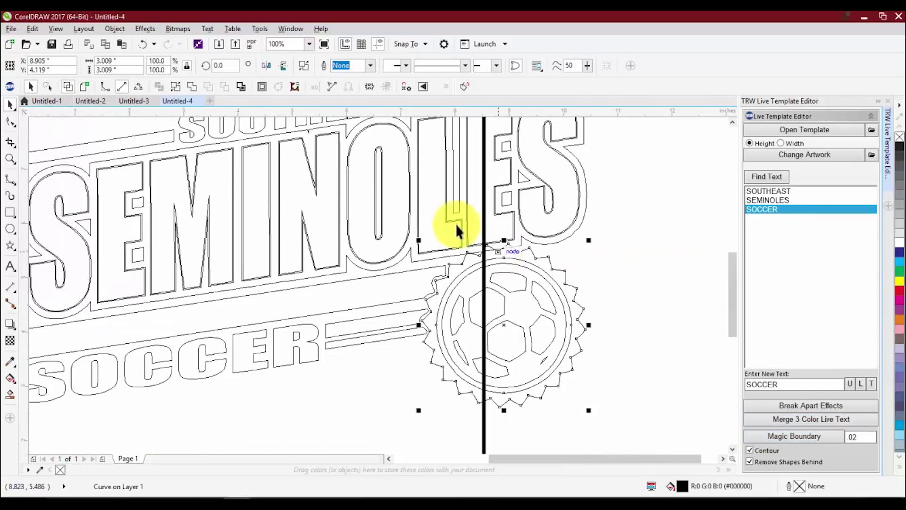
pyautogui.click(84, 87)
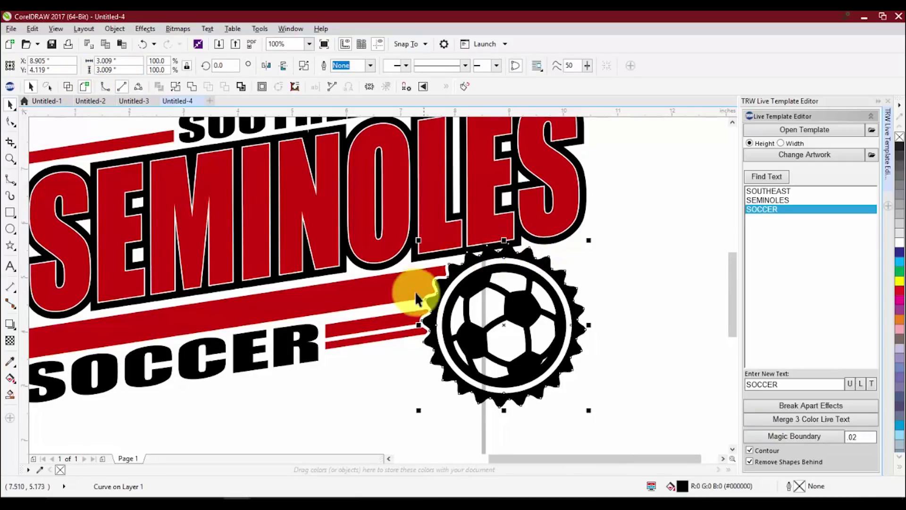
# - Regenerate the Magic Boundary with a 0.04 offset
pyautogui.doubleClick(863, 436)
pyautogui.write('.04')
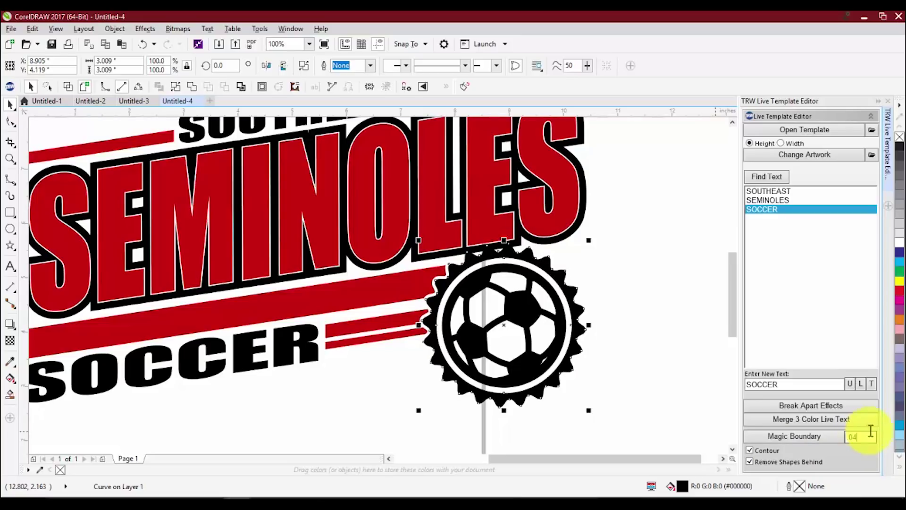
pyautogui.click(784, 438)
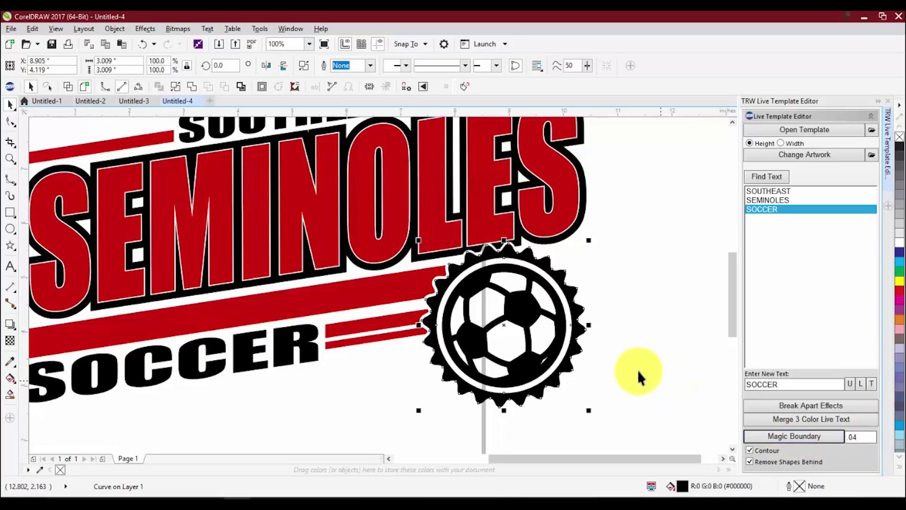
pyautogui.scroll(2, 449, 263)
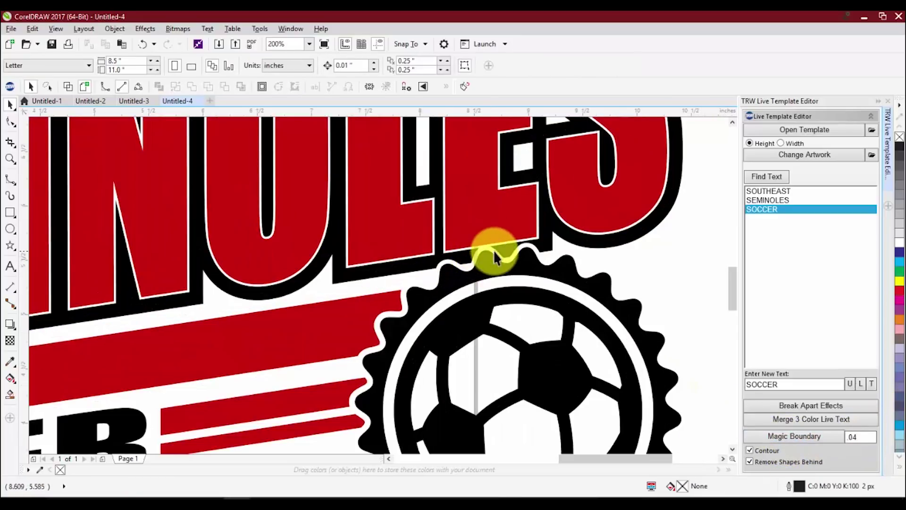
# - Check the wider boundary in outline view, then reopen the TRW Design Wizard
pyautogui.click(65, 87)
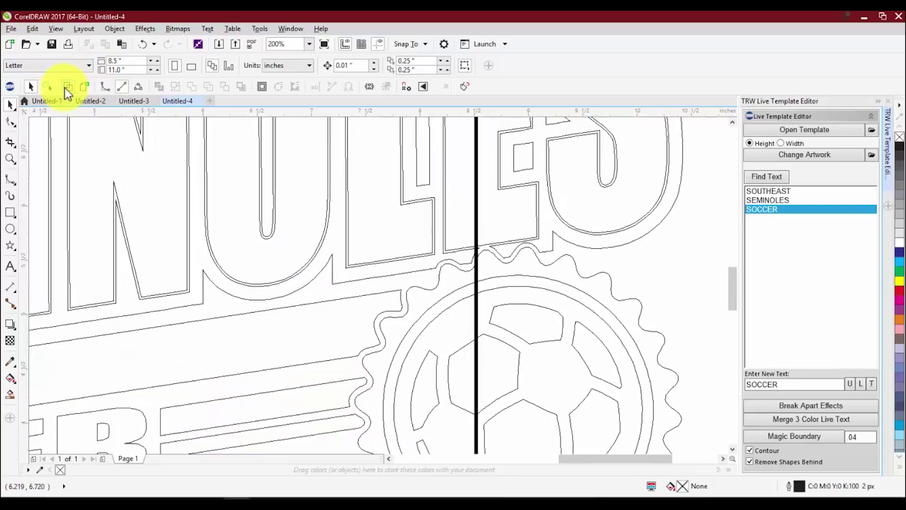
pyautogui.scroll(-2, 531, 276)
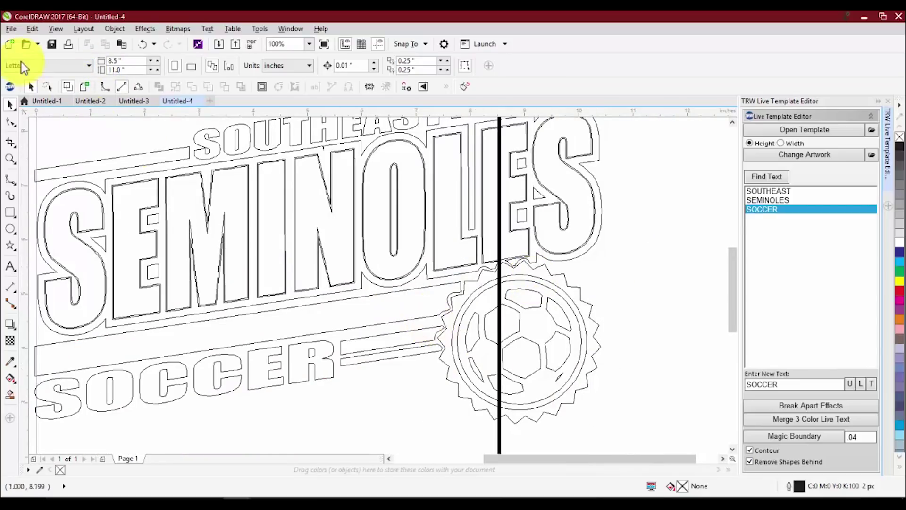
pyautogui.click(86, 86)
pyautogui.scroll(-2, 410, 242)
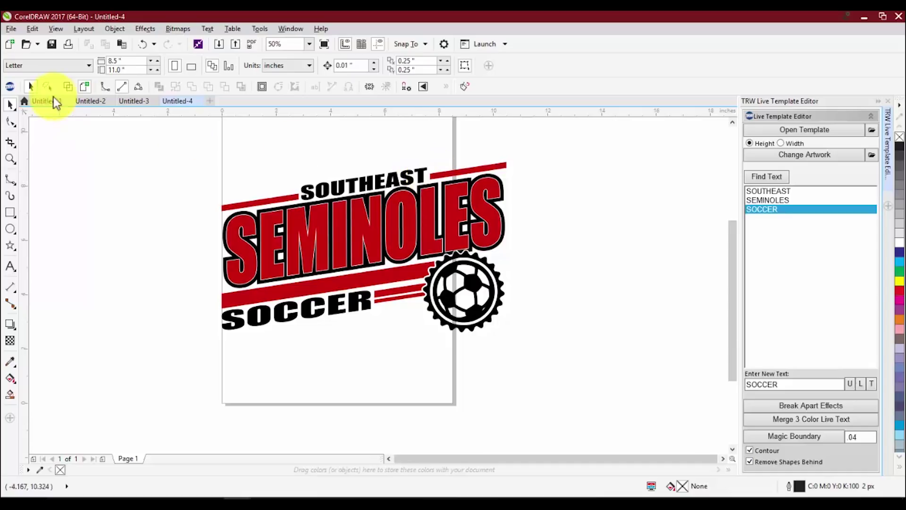
pyautogui.click(10, 86)
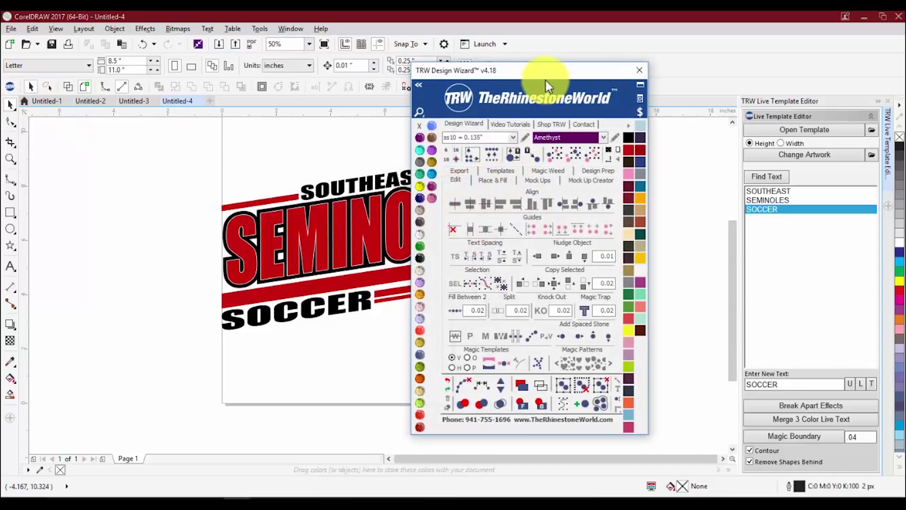
# - Recolour the logo's red parts orange, black parts navy, and the soccer ball orange
pyautogui.click(472, 189)
pyautogui.click(679, 148)
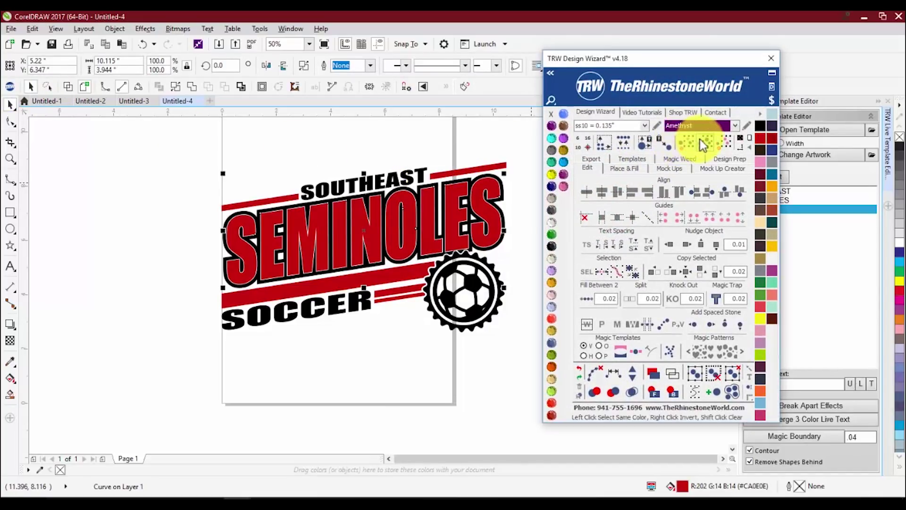
pyautogui.click(901, 306)
pyautogui.click(331, 311)
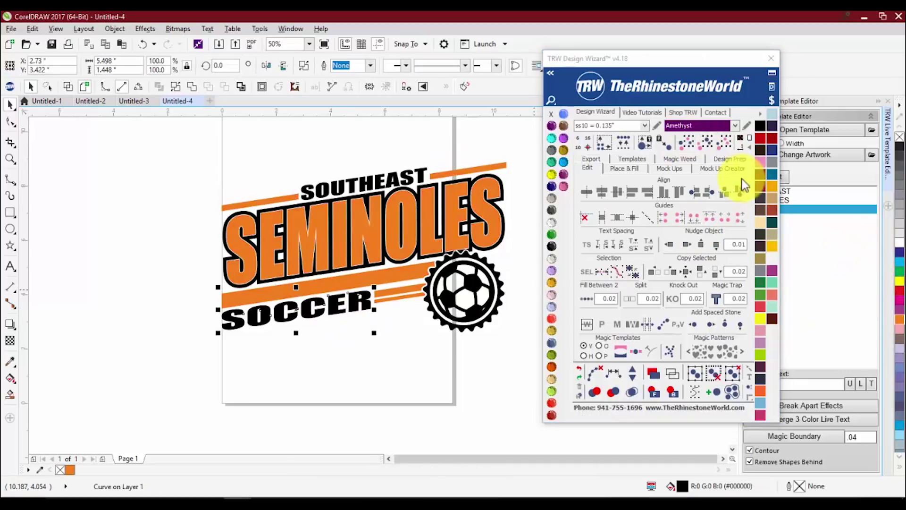
pyautogui.click(708, 141)
pyautogui.click(773, 155)
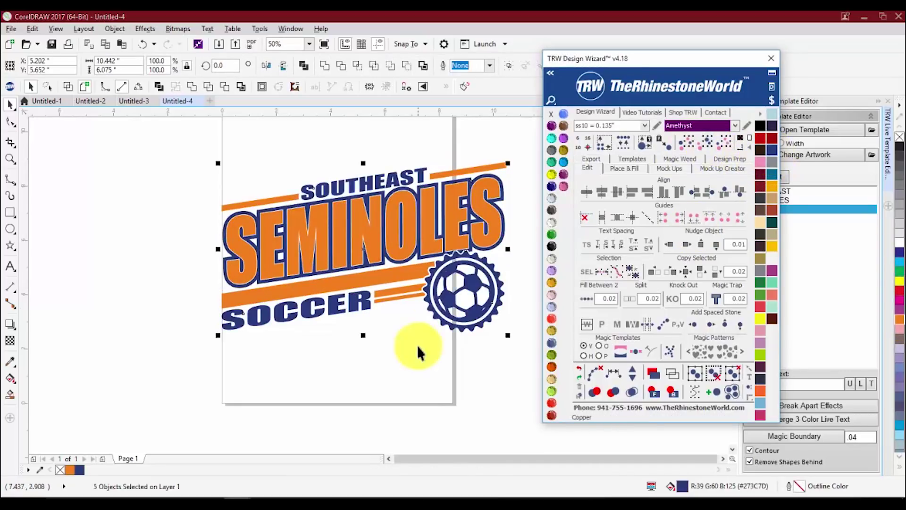
pyautogui.click(418, 348)
pyautogui.click(450, 278)
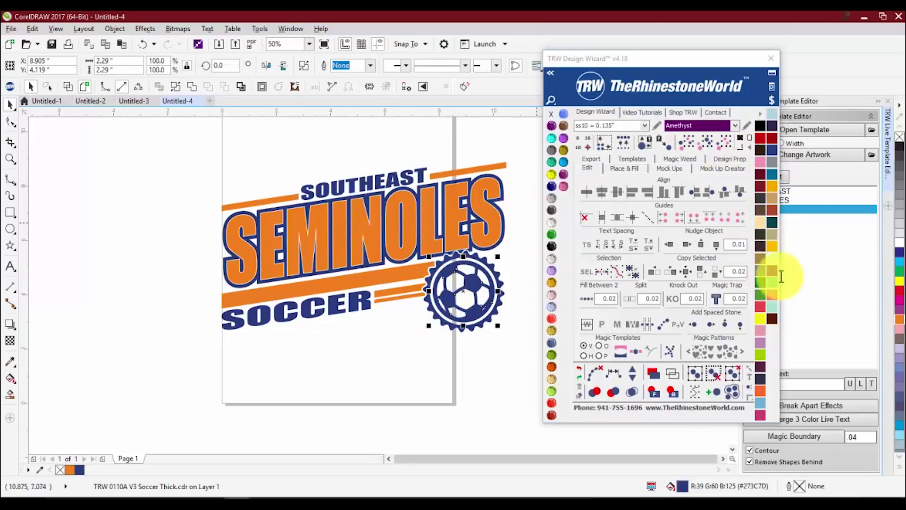
pyautogui.click(901, 319)
pyautogui.click(379, 314)
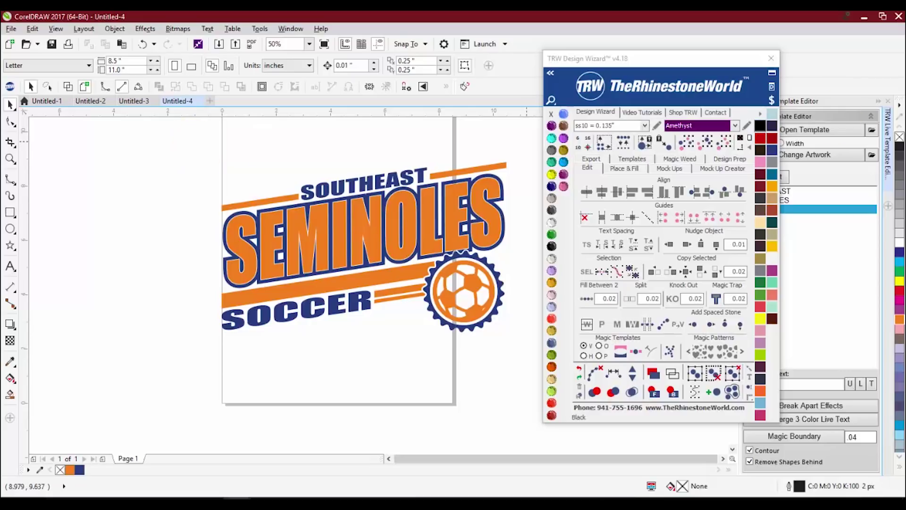
# - Open the TRW wizard's Mock Up Creator, glance at Mock Ups, and start blank document Untitled-5
pyautogui.click(715, 170)
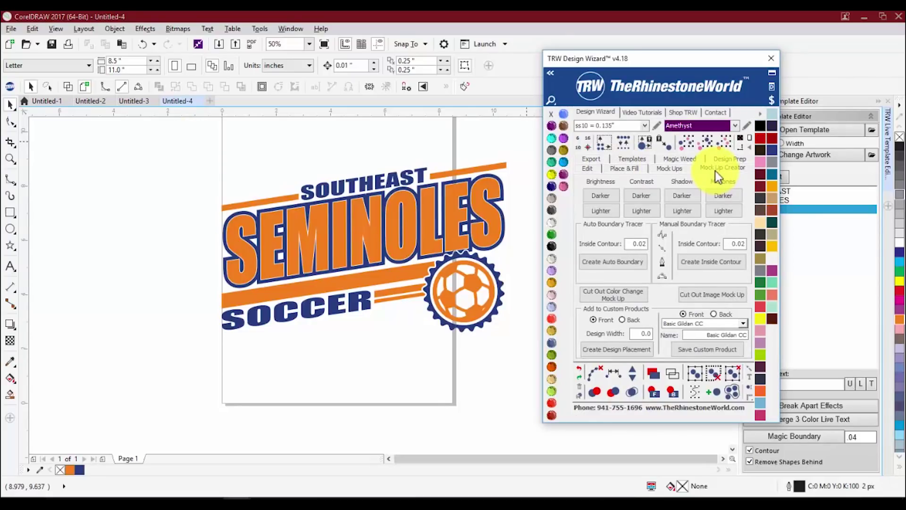
pyautogui.scroll(-1, 302, 338)
pyautogui.scroll(1, 320, 327)
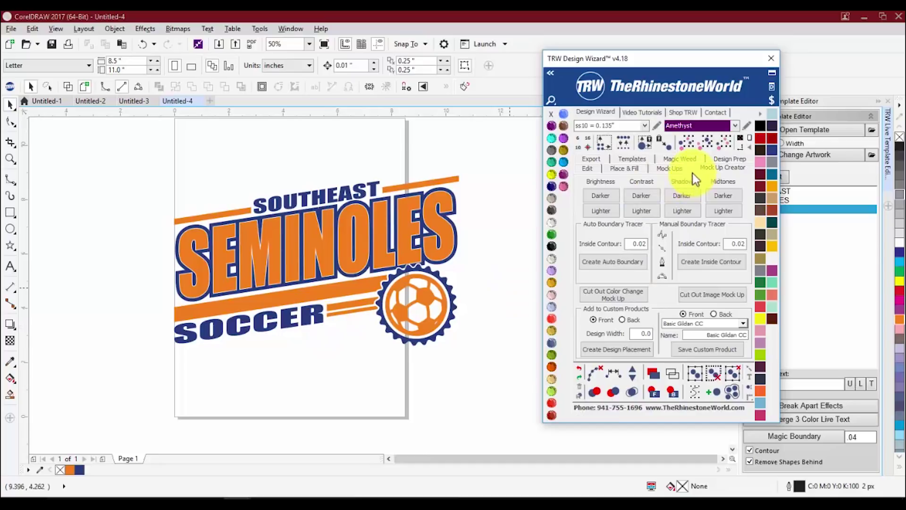
pyautogui.click(679, 169)
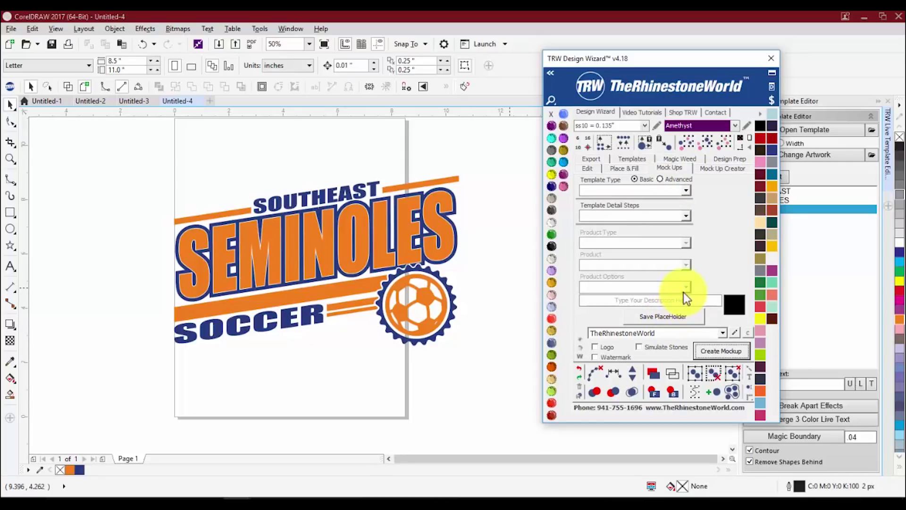
pyautogui.click(717, 169)
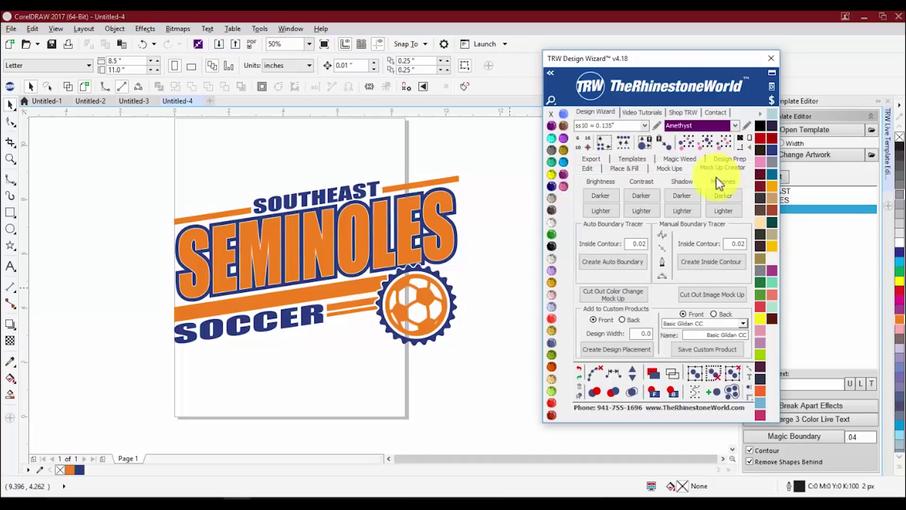
pyautogui.click(183, 154)
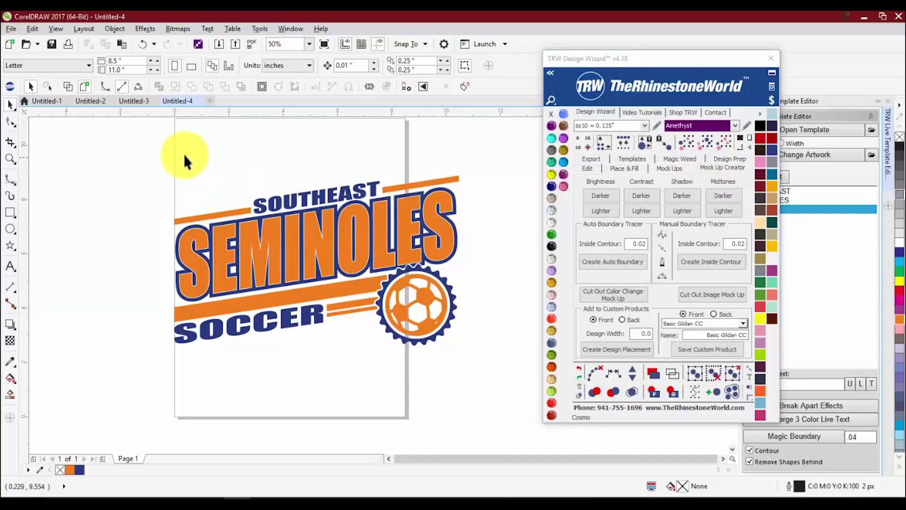
pyautogui.click(211, 102)
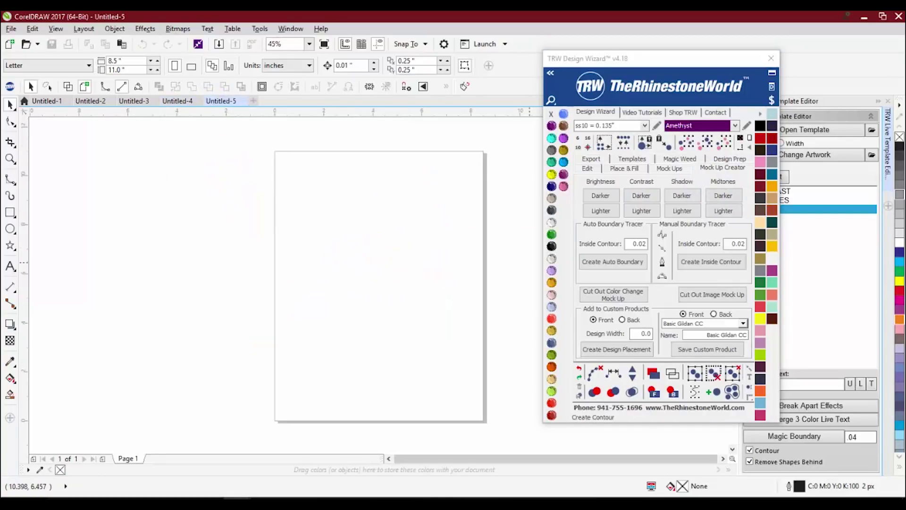
# - Place the White Shirt photo on the page, darken its contrast, and create an auto boundary around it
pyautogui.moveTo(355, 315); pyautogui.dragTo(367, 285)
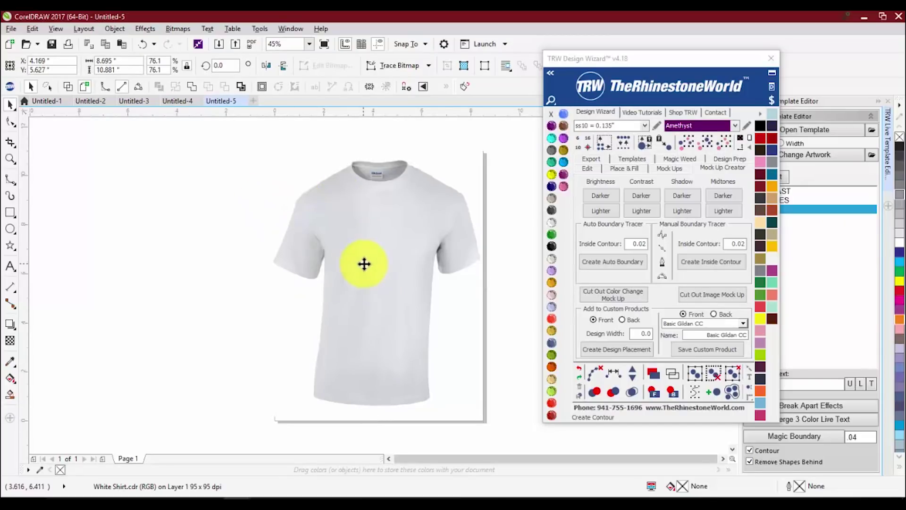
pyautogui.click(467, 177)
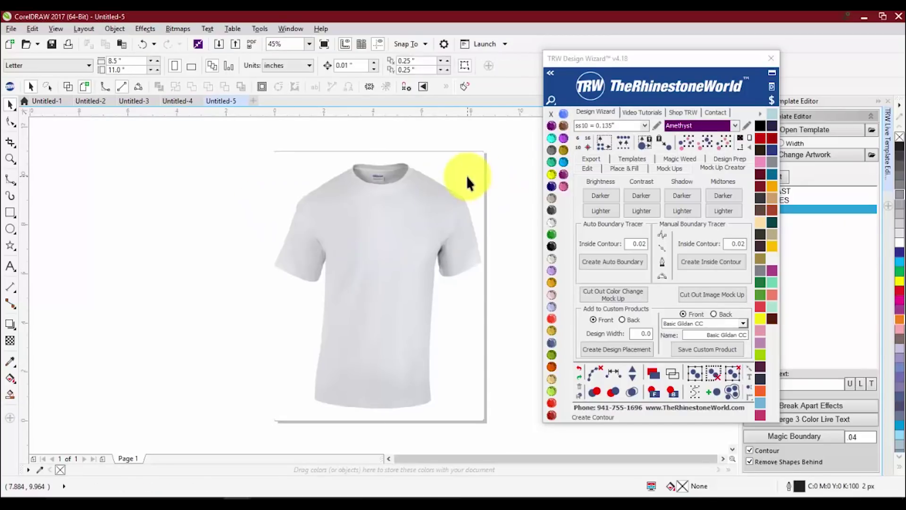
pyautogui.moveTo(466, 174)
pyautogui.mouseDown()
pyautogui.moveTo(360, 191)
pyautogui.moveTo(466, 174)
pyautogui.mouseUp()
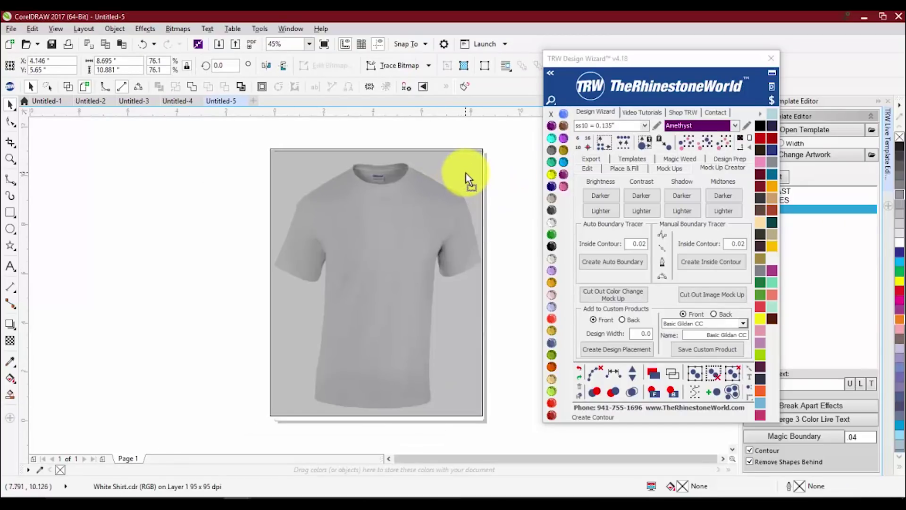
pyautogui.click(508, 183)
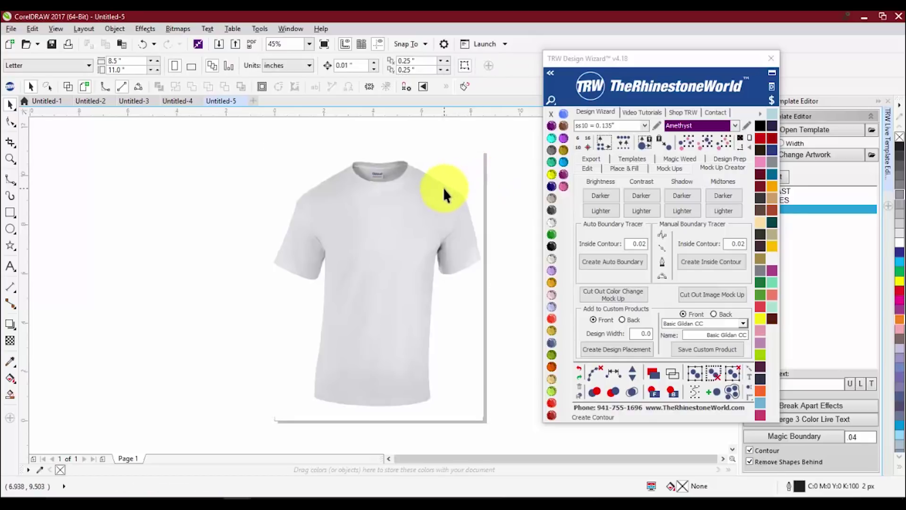
pyautogui.click(419, 216)
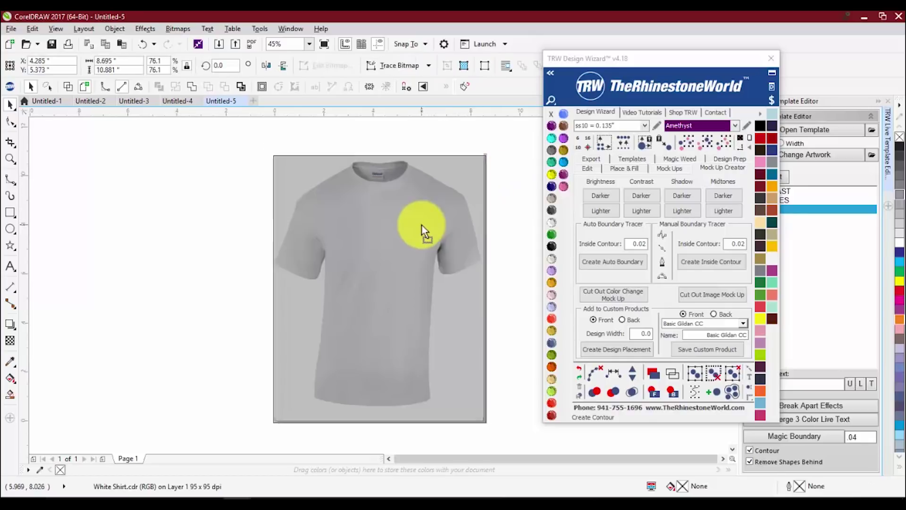
pyautogui.moveTo(422, 229); pyautogui.dragTo(443, 218)
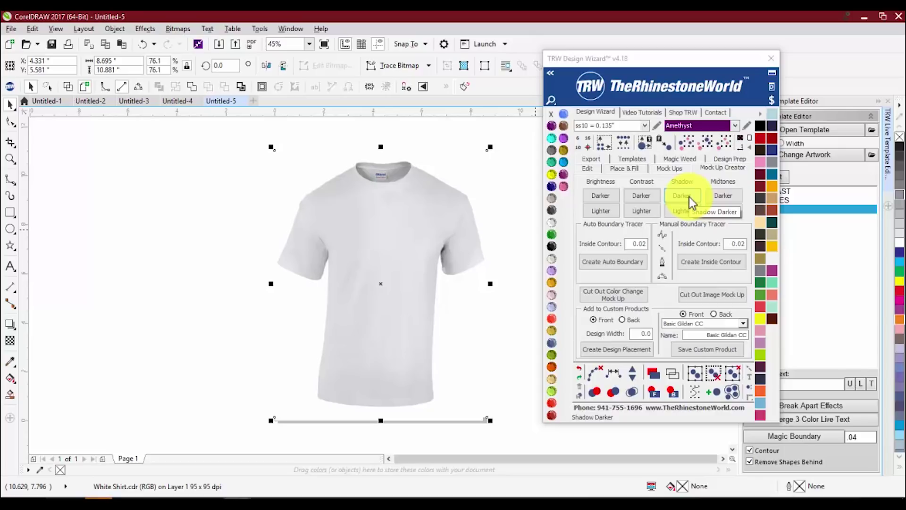
pyautogui.click(643, 194)
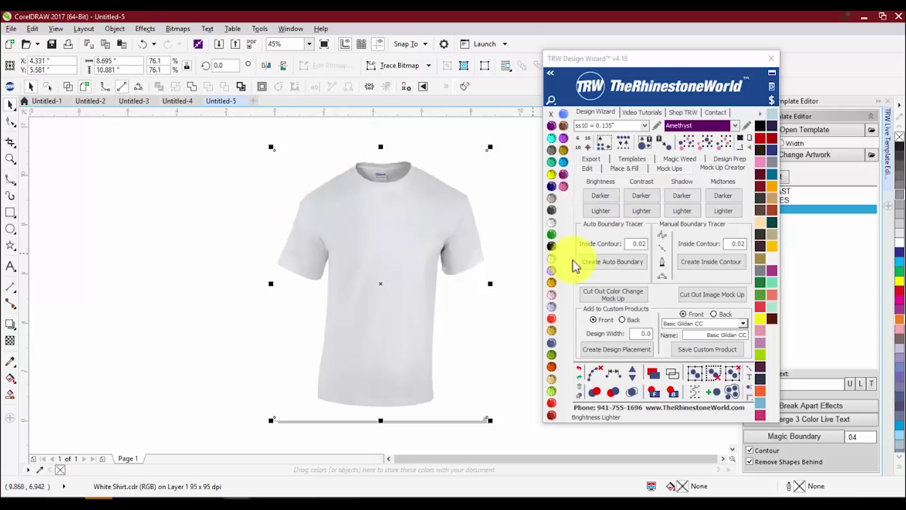
pyautogui.click(598, 264)
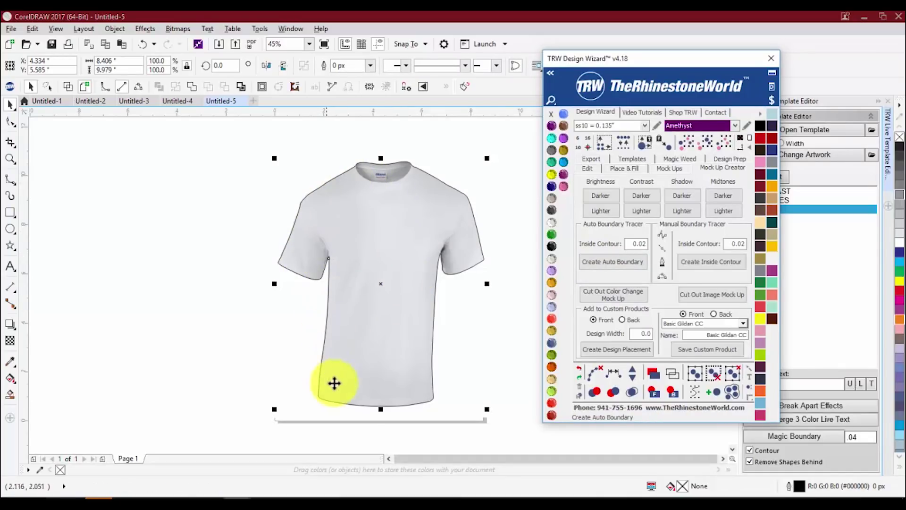
# - Zoom in to check the auto boundary nodes, then marquee-select the shirt with its outline
pyautogui.scroll(6, 435, 180)
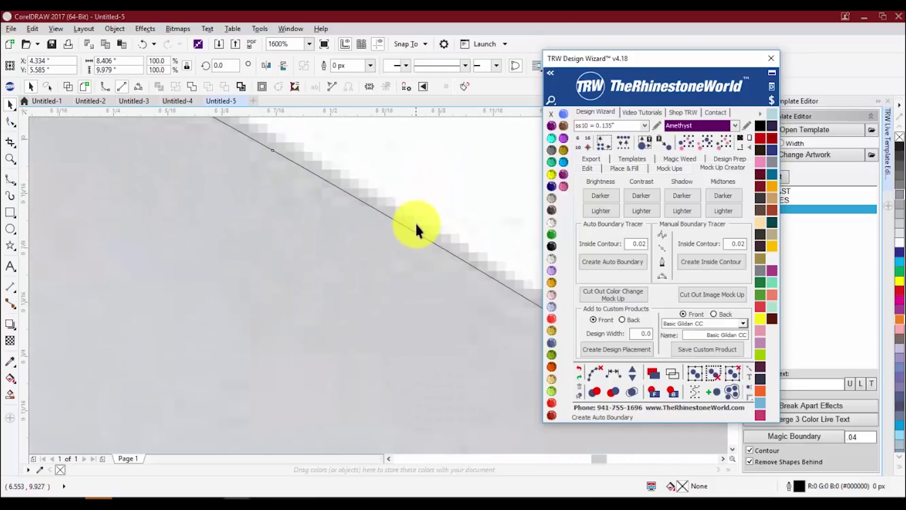
pyautogui.scroll(-2, 366, 222)
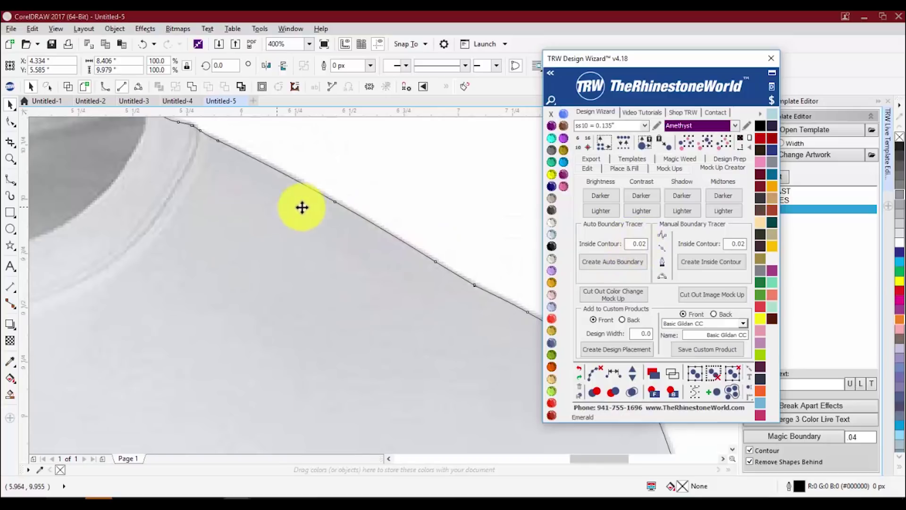
pyautogui.scroll(-3, 290, 224)
pyautogui.scroll(1, 290, 224)
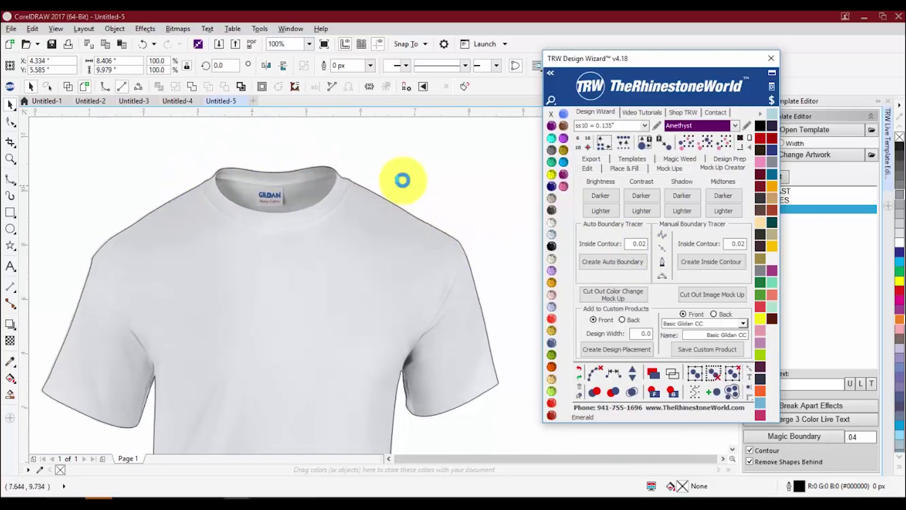
pyautogui.scroll(-2, 370, 245)
pyautogui.scroll(1, 417, 282)
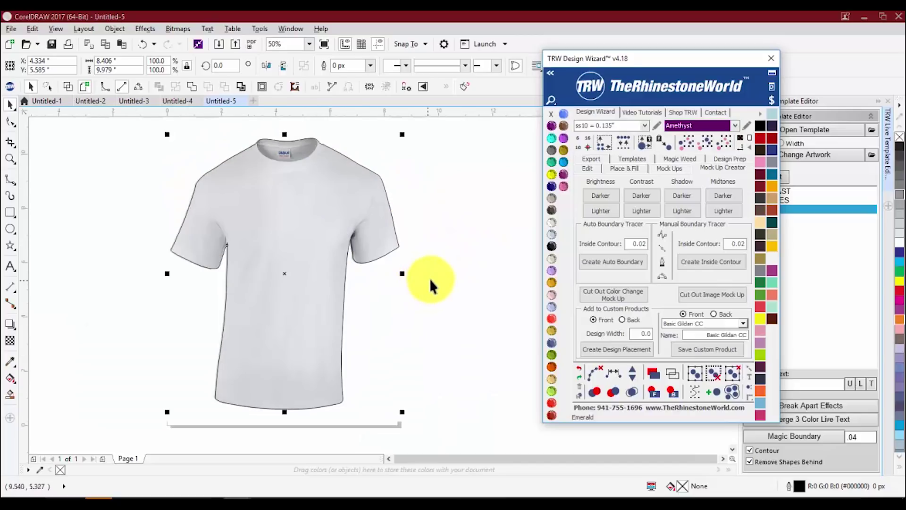
pyautogui.click(430, 277)
pyautogui.scroll(-1, 433, 272)
pyautogui.moveTo(442, 175); pyautogui.dragTo(248, 373)
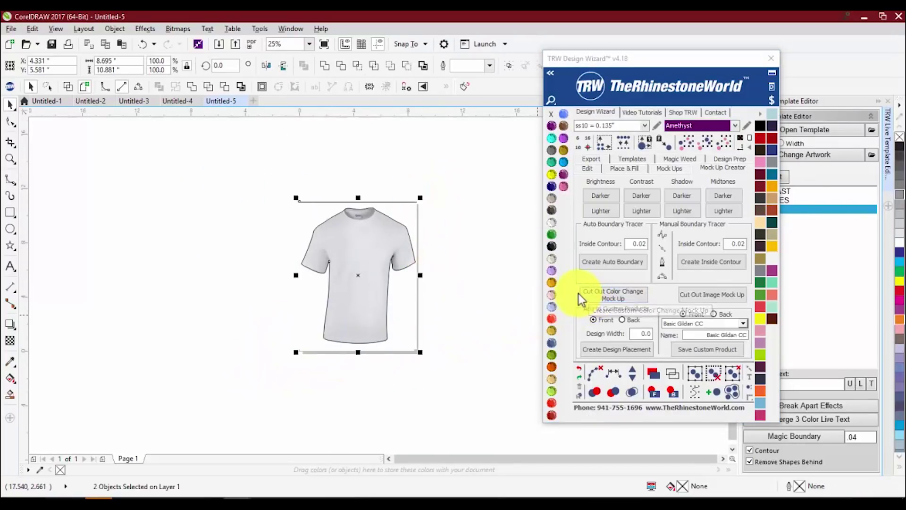
pyautogui.scroll(1, 351, 265)
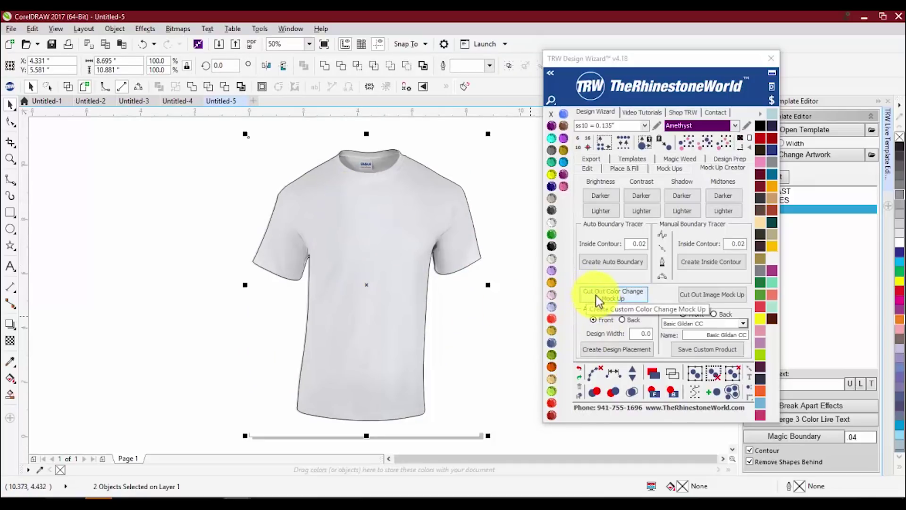
# - Make the shirt a colour-changeable cut-out and add an 8.5 front design placement area
pyautogui.click(612, 296)
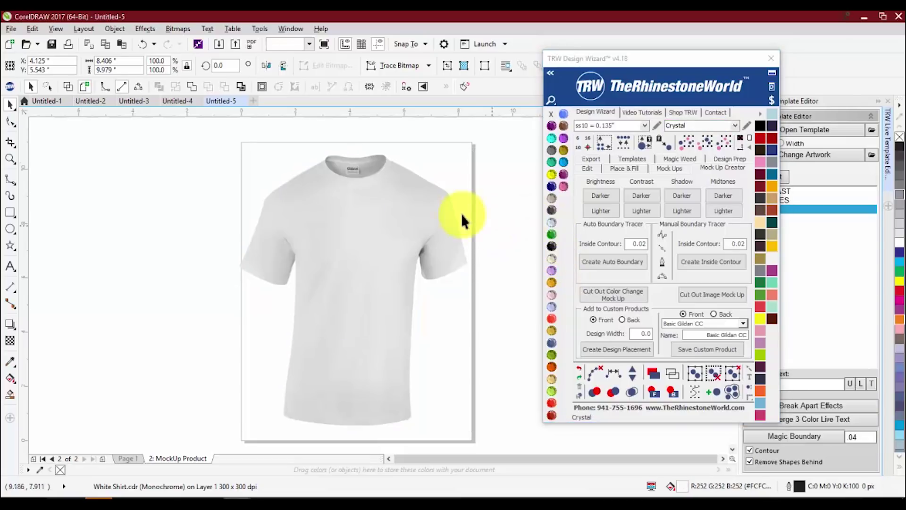
pyautogui.click(530, 220)
pyautogui.click(635, 332)
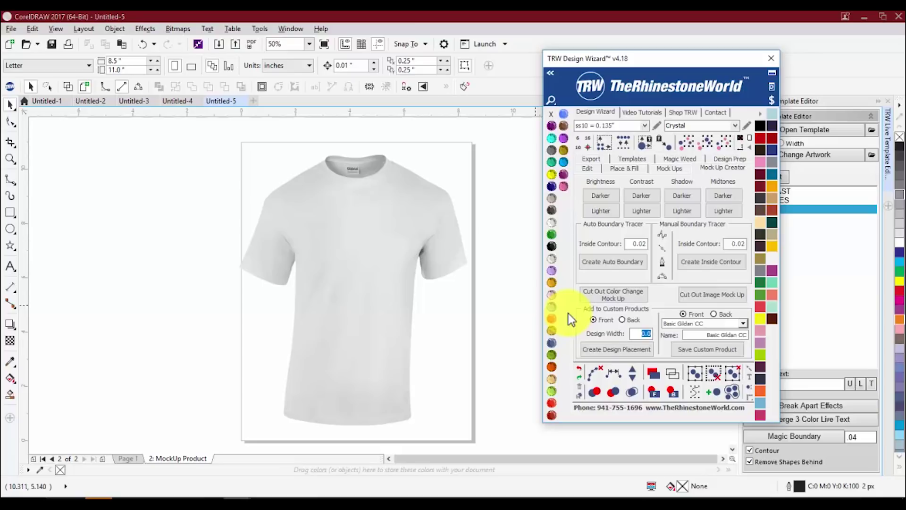
pyautogui.write('8.5')
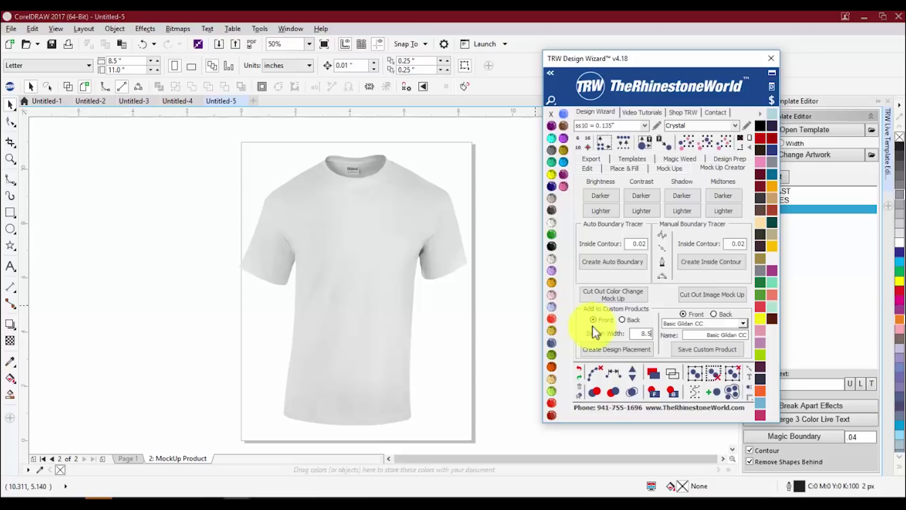
pyautogui.click(628, 353)
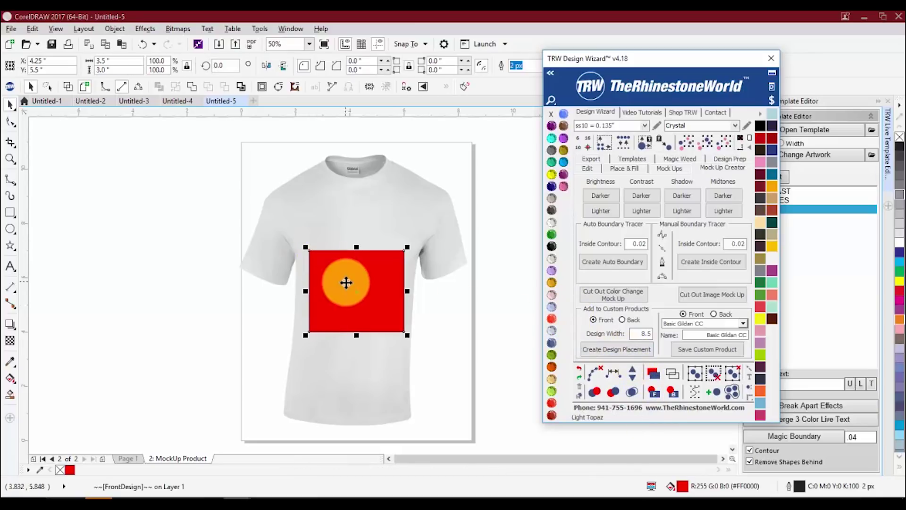
# - Move the red placement box onto the shirt's upper chest and select both shirt and box
pyautogui.moveTo(346, 282); pyautogui.dragTo(350, 234)
pyautogui.moveTo(349, 234); pyautogui.dragTo(350, 233)
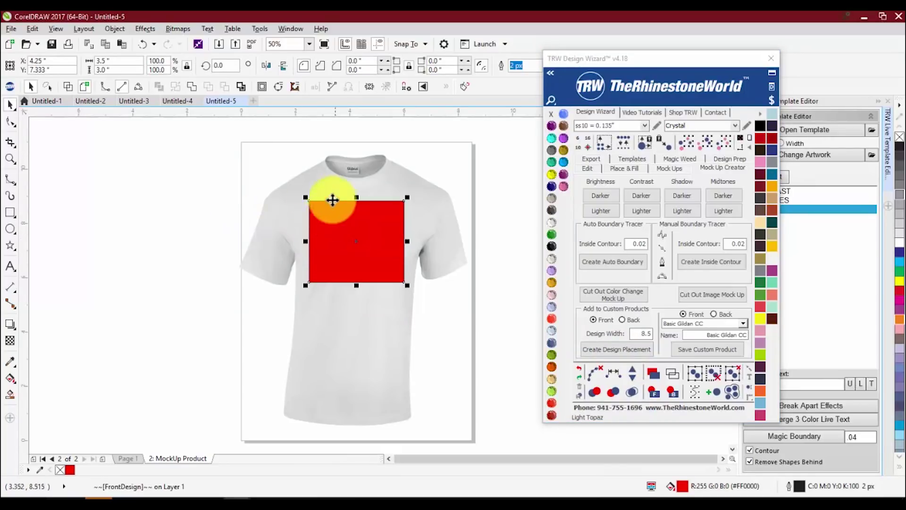
pyautogui.scroll(1, 363, 236)
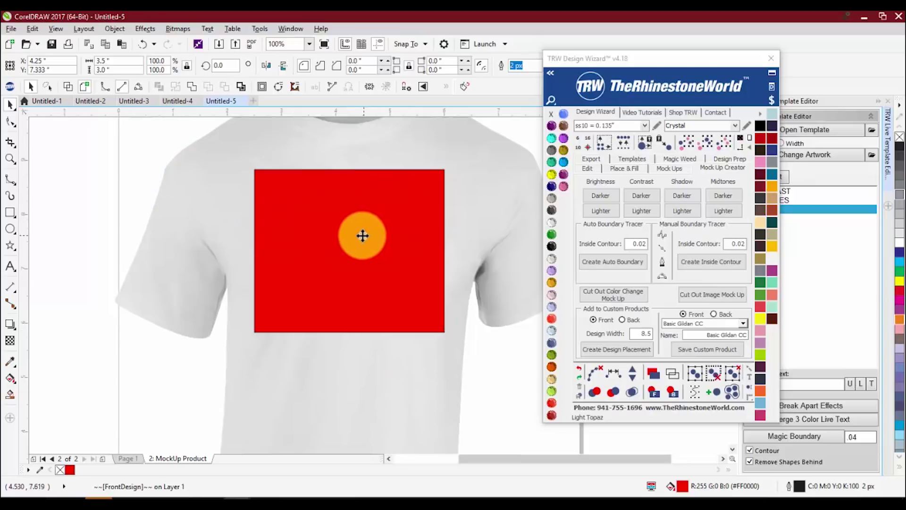
pyautogui.scroll(-3, 362, 237)
pyautogui.click(250, 269)
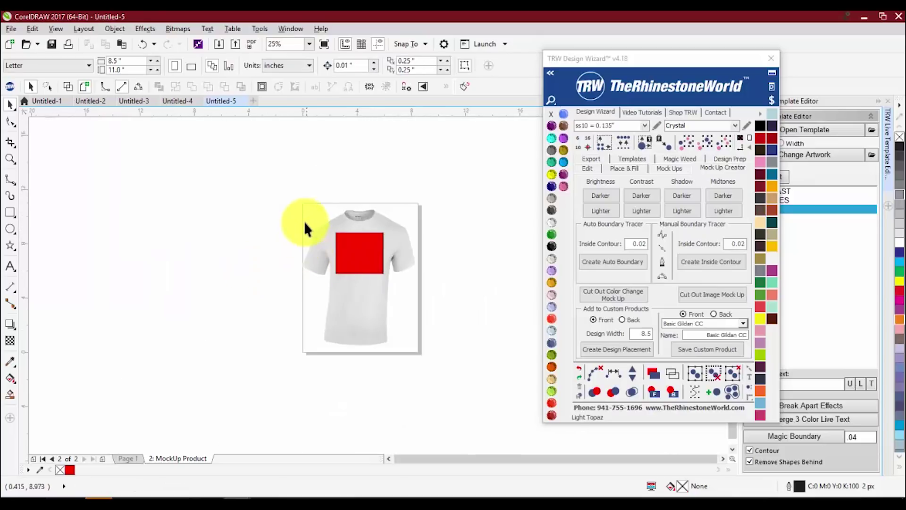
pyautogui.moveTo(295, 183); pyautogui.dragTo(427, 364)
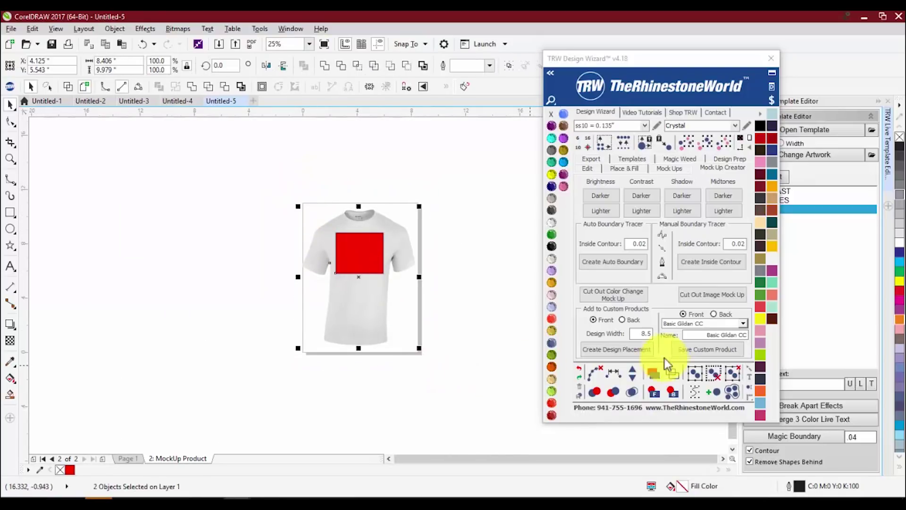
# - Pick the Custom 8 slot, rename it 'Gildan Basic T CC', and save the custom product
pyautogui.click(744, 322)
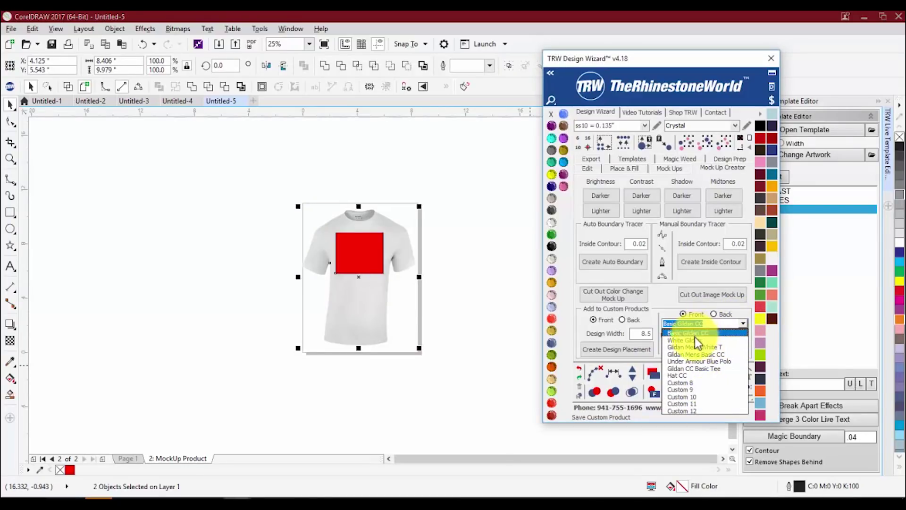
pyautogui.click(702, 382)
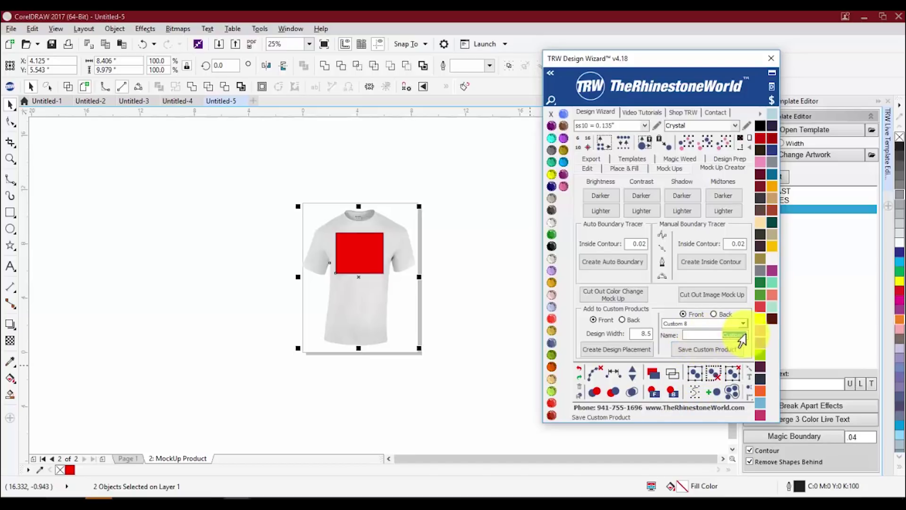
pyautogui.press('BackSpace')
pyautogui.write('Gildan Wh')
pyautogui.press('BackSpace')
pyautogui.press('BackSpace')
pyautogui.press('BackSpace')
pyautogui.press('BackSpace')
pyautogui.write('n W')
pyautogui.write('asic')
pyautogui.write(' T-')
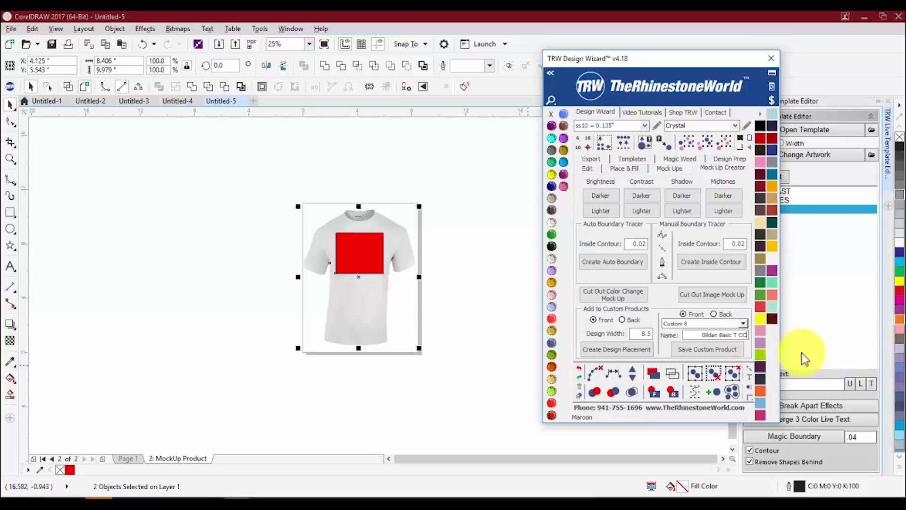
pyautogui.click(701, 346)
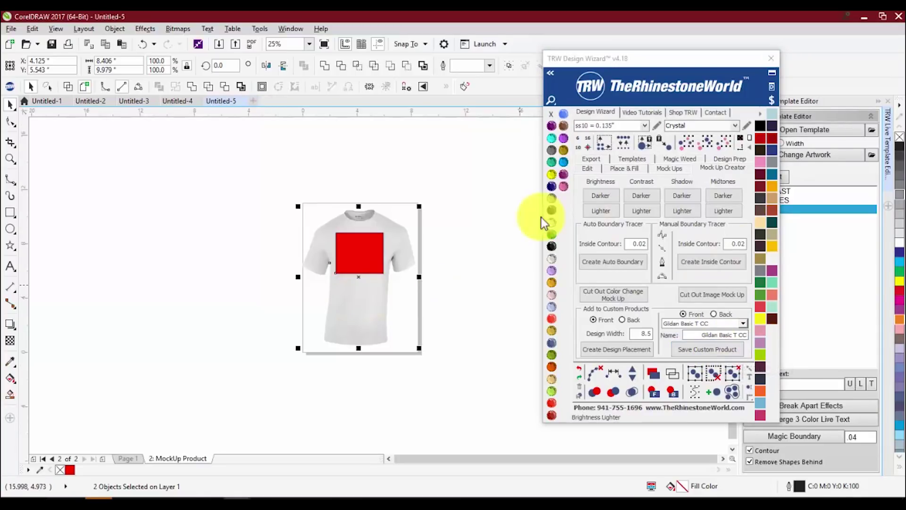
# - Choose Quick Product template, Custom product type, and product Gildan Basic T CC on the Mock Ups tab
pyautogui.click(671, 169)
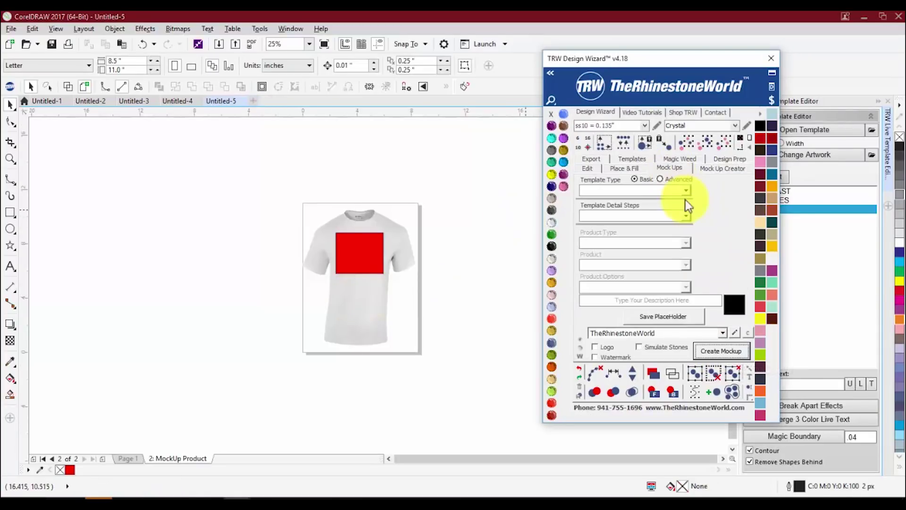
pyautogui.click(688, 189)
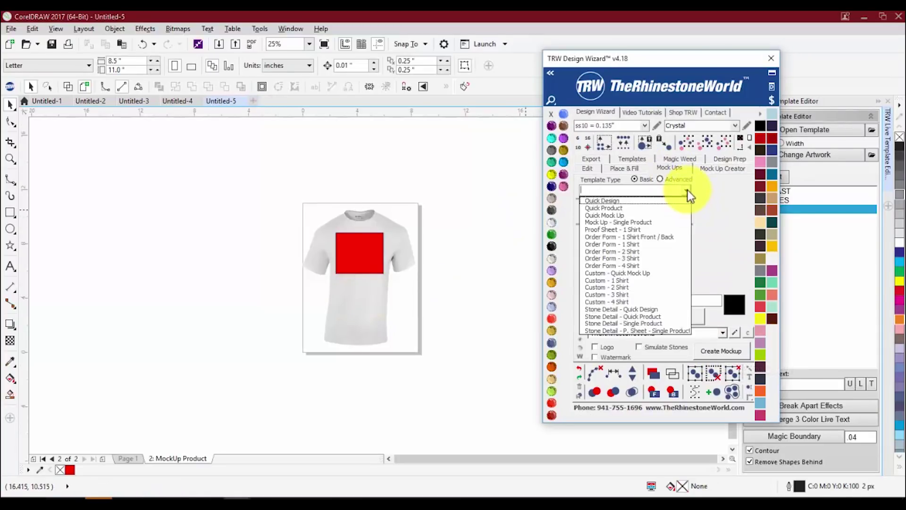
pyautogui.click(644, 208)
pyautogui.click(687, 241)
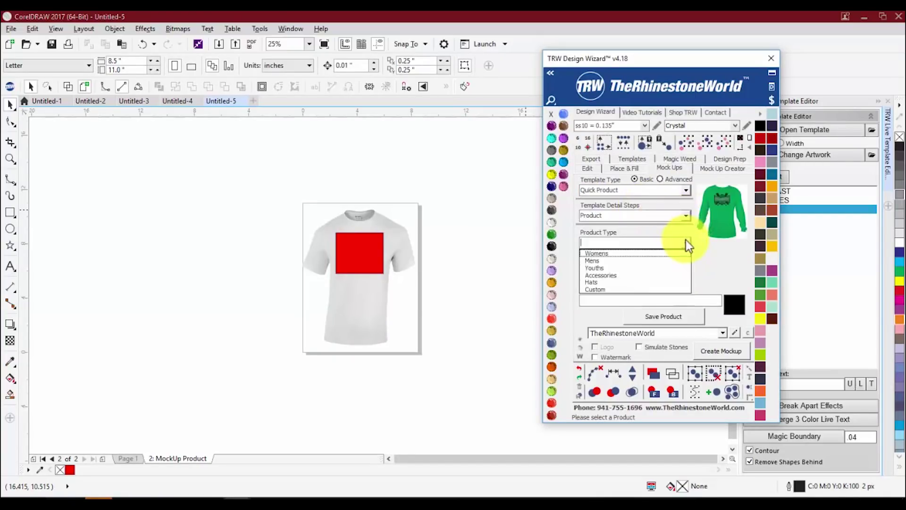
pyautogui.click(672, 282)
pyautogui.click(685, 264)
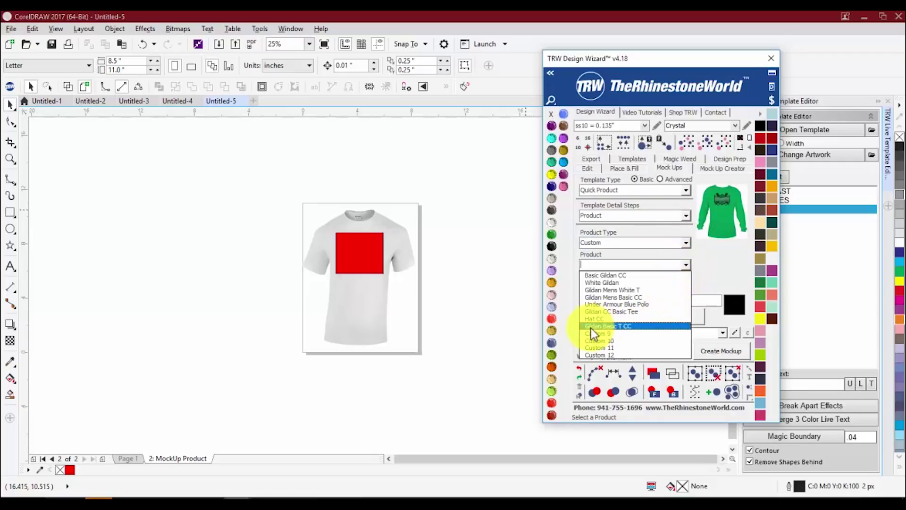
pyautogui.click(620, 326)
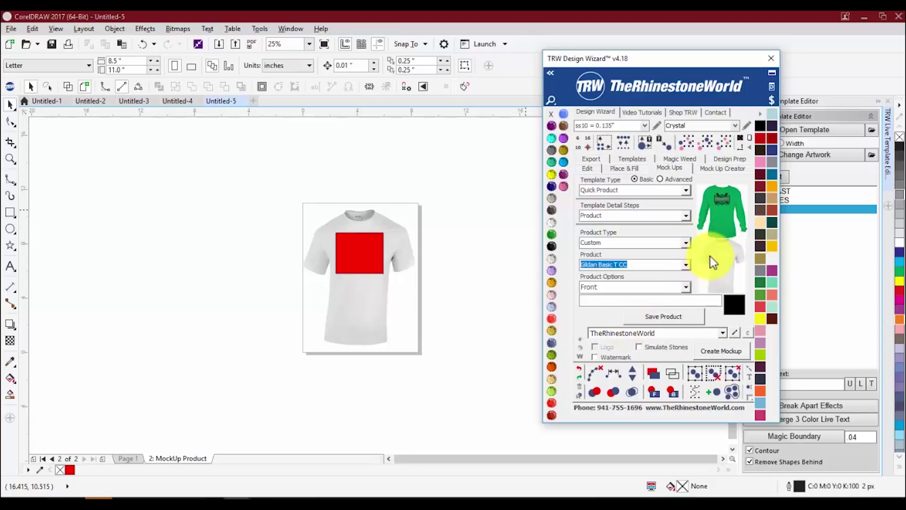
# - Switch to the Untitled-4 document holding the Seminoles logo
pyautogui.click(441, 181)
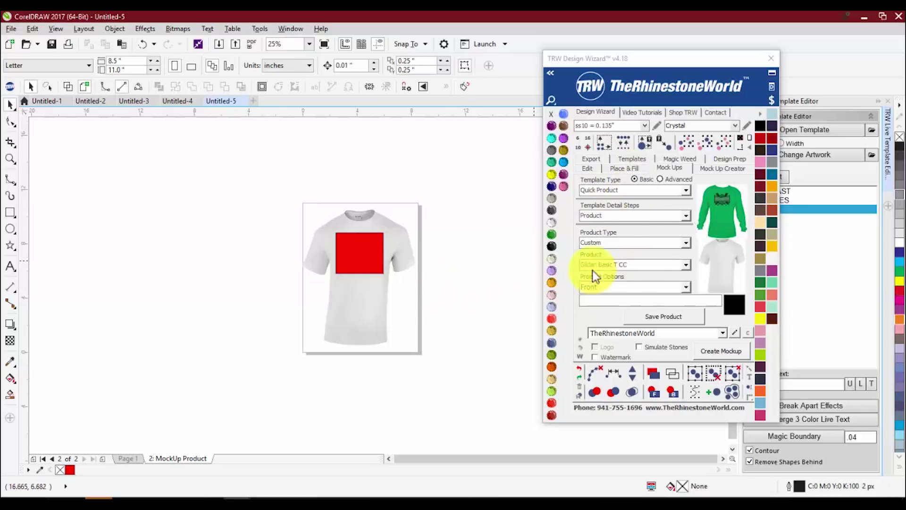
pyautogui.click(164, 103)
pyautogui.scroll(-1, 260, 208)
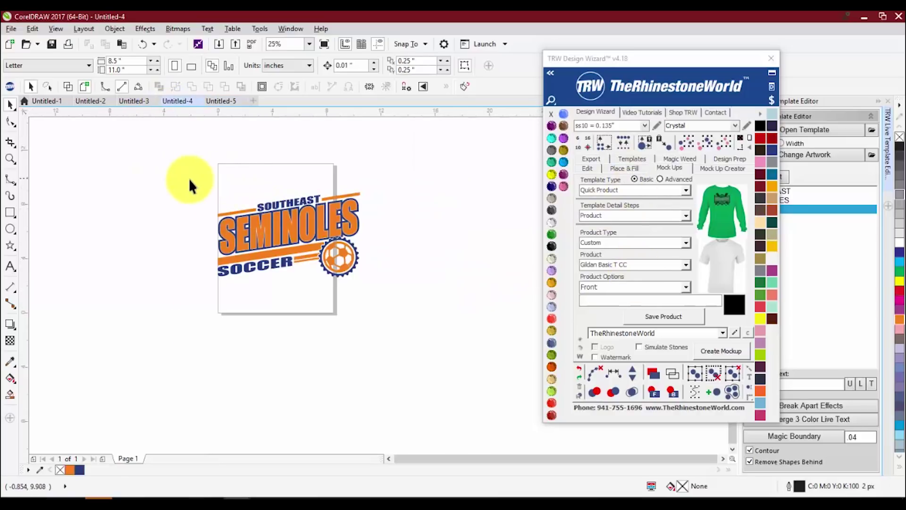
# - Zoom to fit the Seminoles artwork for a closer look
pyautogui.moveTo(188, 178); pyautogui.dragTo(388, 298)
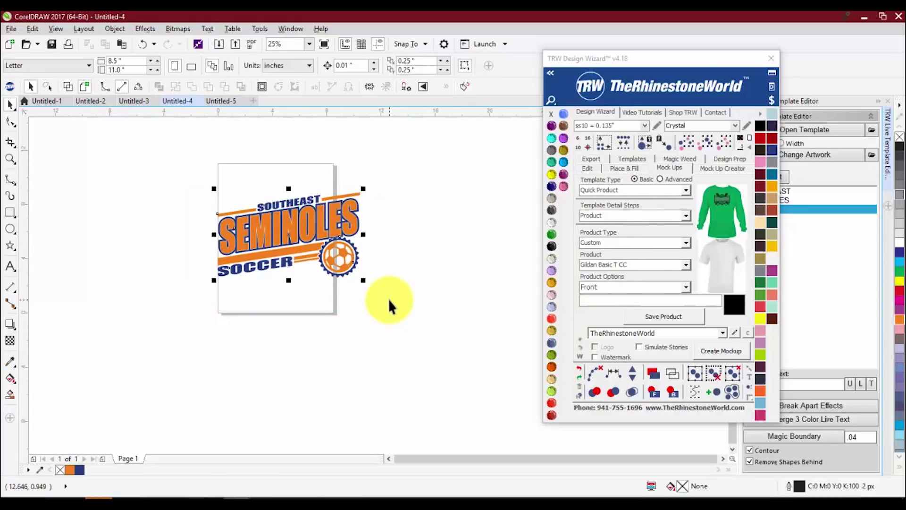
pyautogui.click(748, 137)
pyautogui.click(184, 156)
pyautogui.scroll(-1, 199, 172)
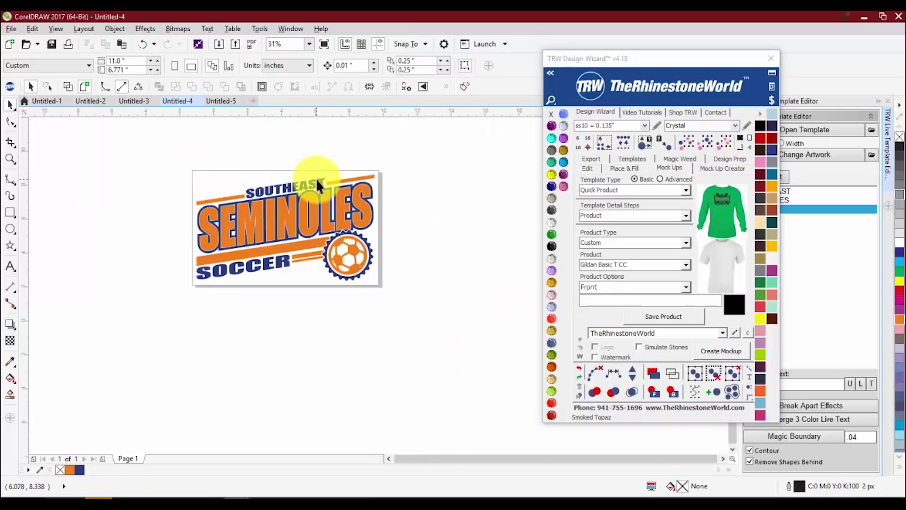
pyautogui.scroll(1, 330, 180)
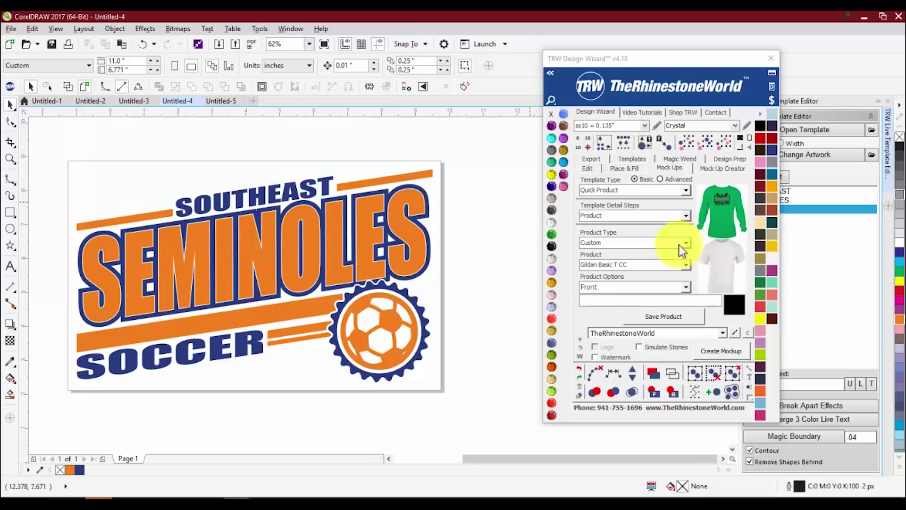
pyautogui.scroll(-1, 425, 191)
pyautogui.scroll(1, 439, 183)
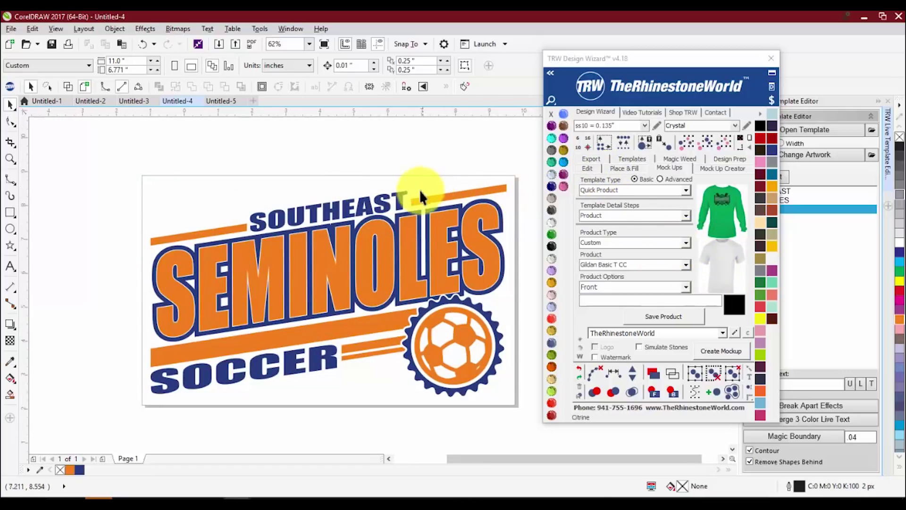
# - Fill the orange shapes with Copper and the blue outlines with True Blue Magic Glitter
pyautogui.click(470, 226)
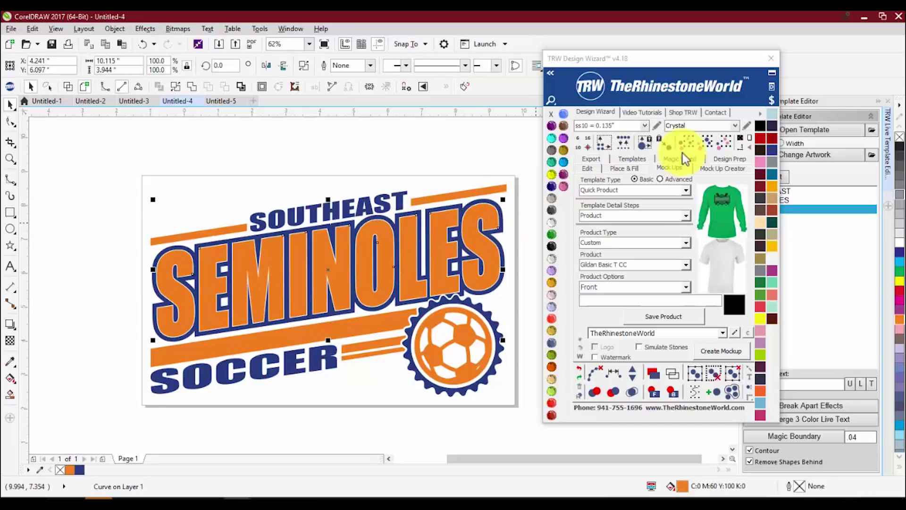
pyautogui.click(760, 116)
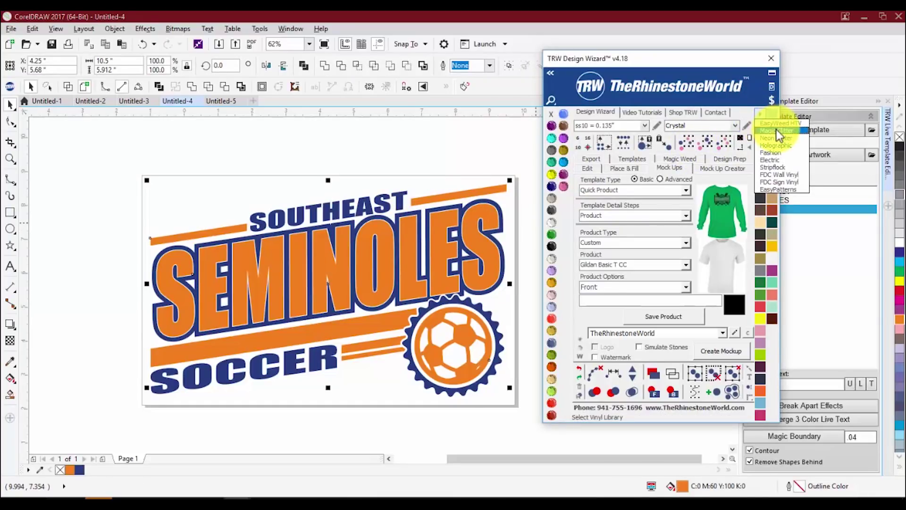
pyautogui.click(776, 130)
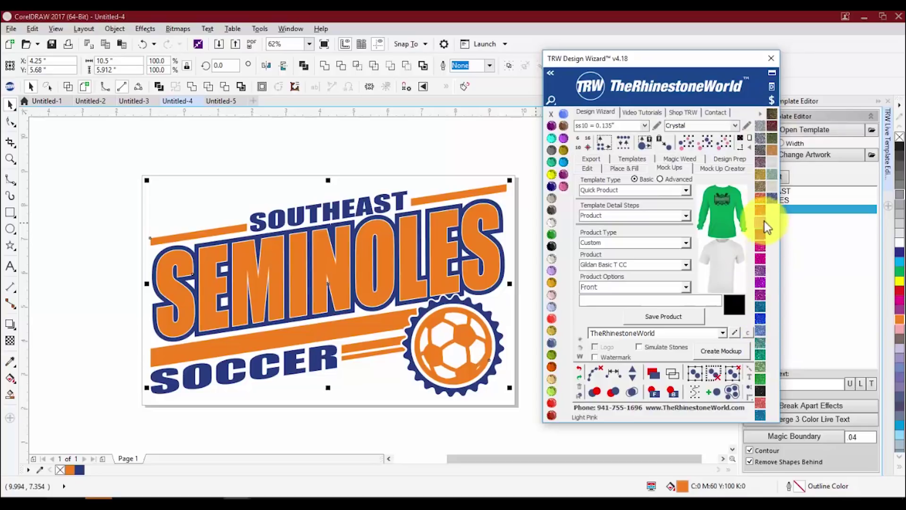
pyautogui.click(760, 199)
pyautogui.click(392, 172)
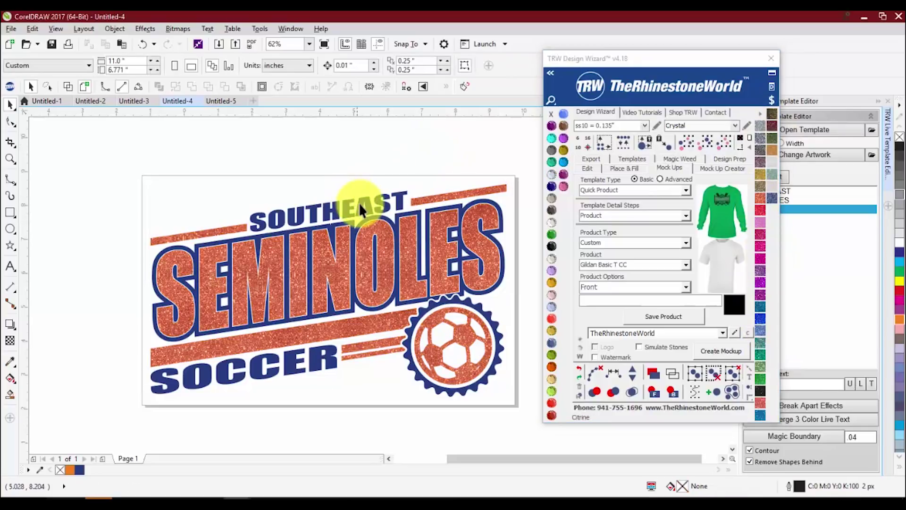
pyautogui.click(359, 203)
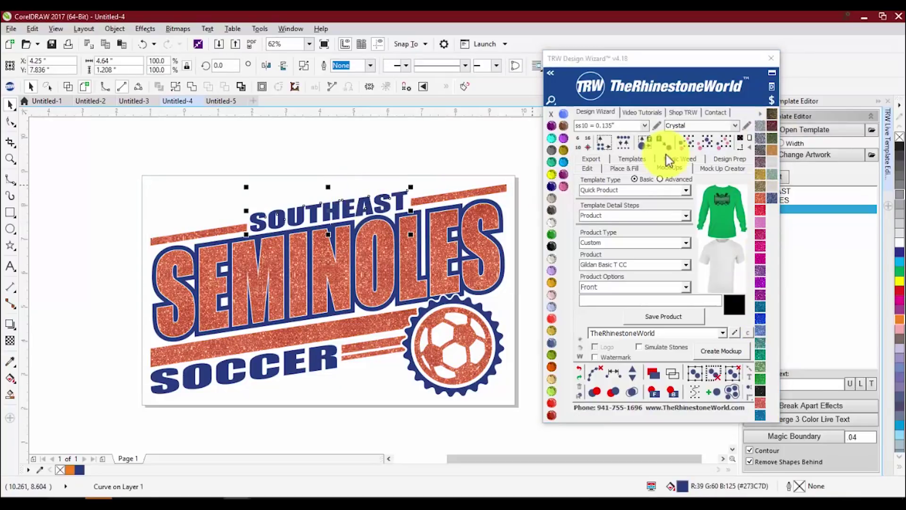
pyautogui.click(772, 203)
# - Select the whole design and calculate its vinyl pricing, totalling $2.24
pyautogui.click(358, 137)
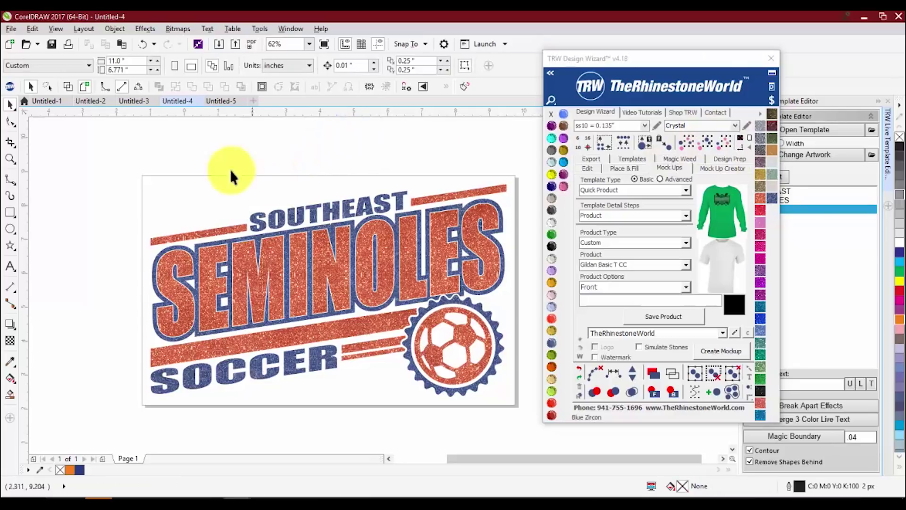
pyautogui.click(433, 300)
pyautogui.click(772, 100)
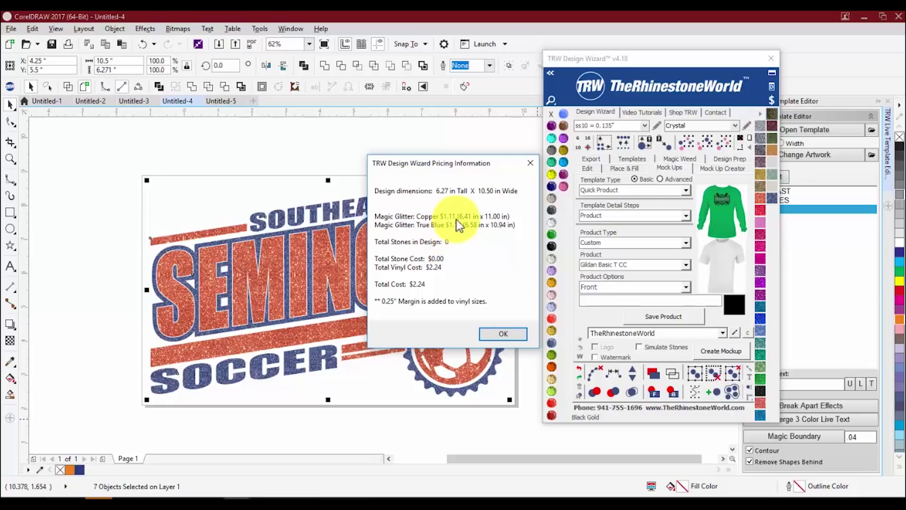
# - Close the Pricing Information summary and open the TRW Price Breakdown Assistant
pyautogui.moveTo(469, 167); pyautogui.dragTo(207, 154)
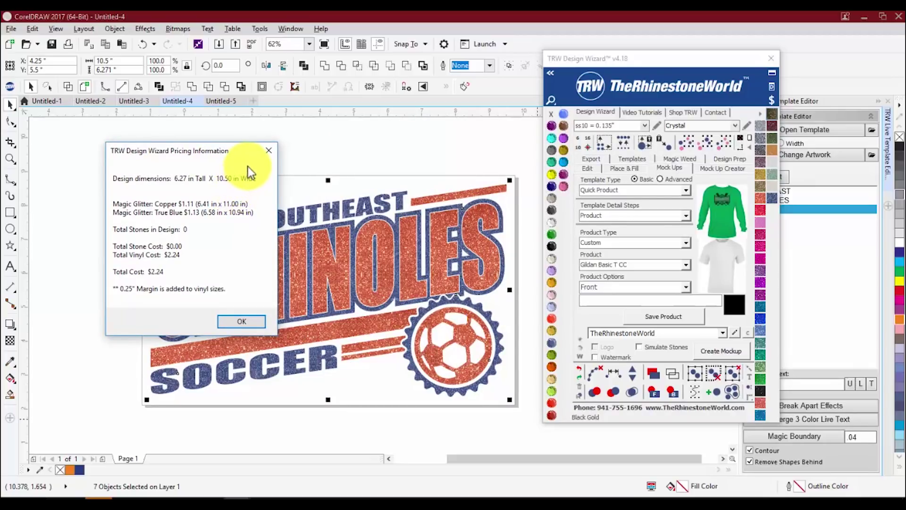
pyautogui.click(270, 150)
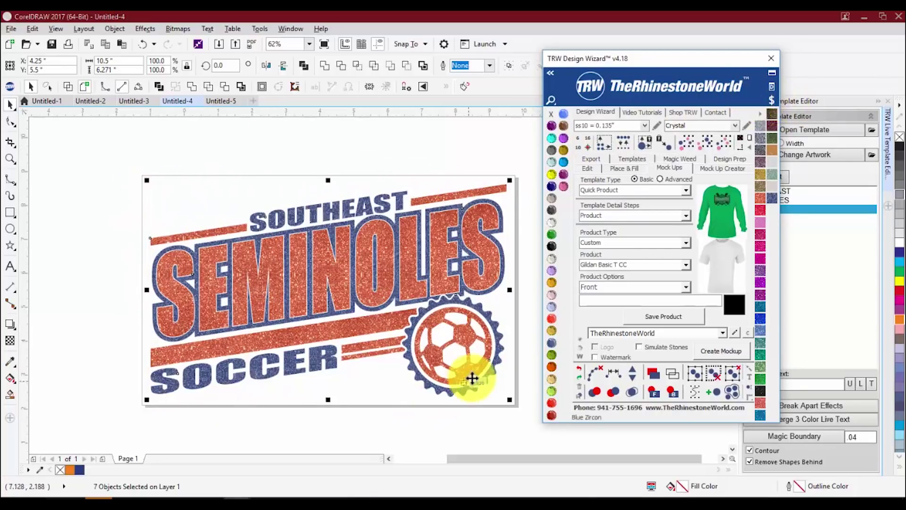
pyautogui.click(771, 98)
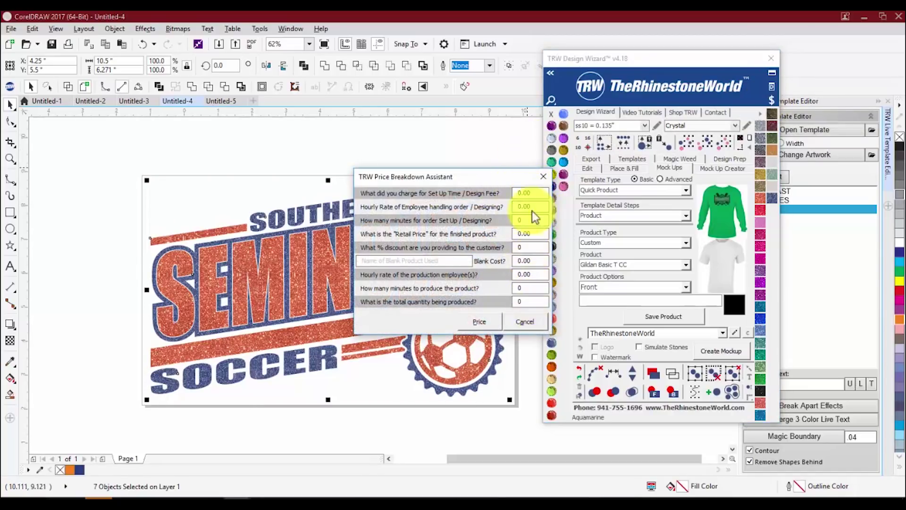
# - Enter a 10.00 design fee, 10.00 hourly rate, 2 setup minutes, 25.00 retail price and 15% discount
pyautogui.click(528, 191)
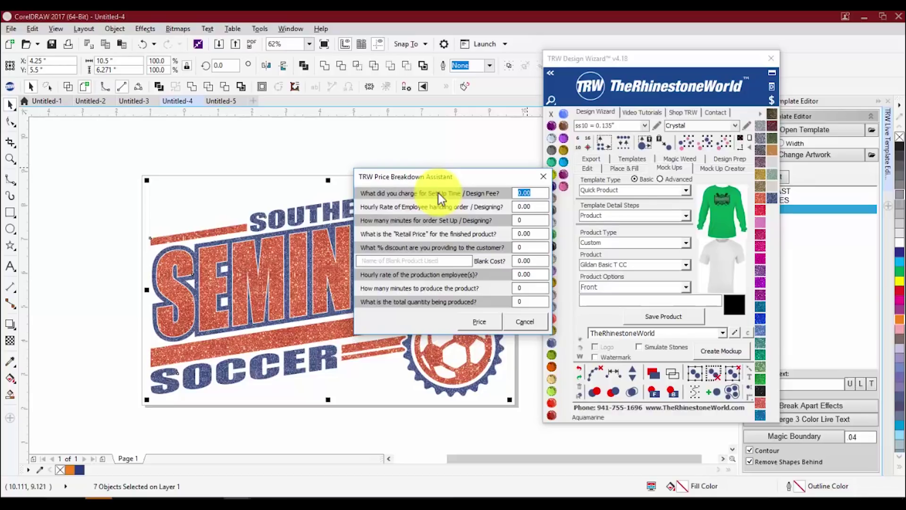
pyautogui.write('10.00')
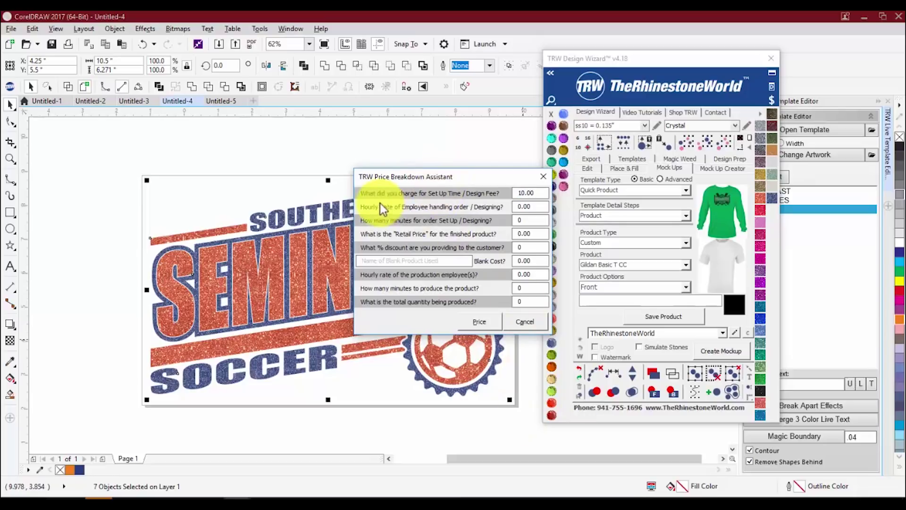
pyautogui.click(534, 209)
pyautogui.write('10.00')
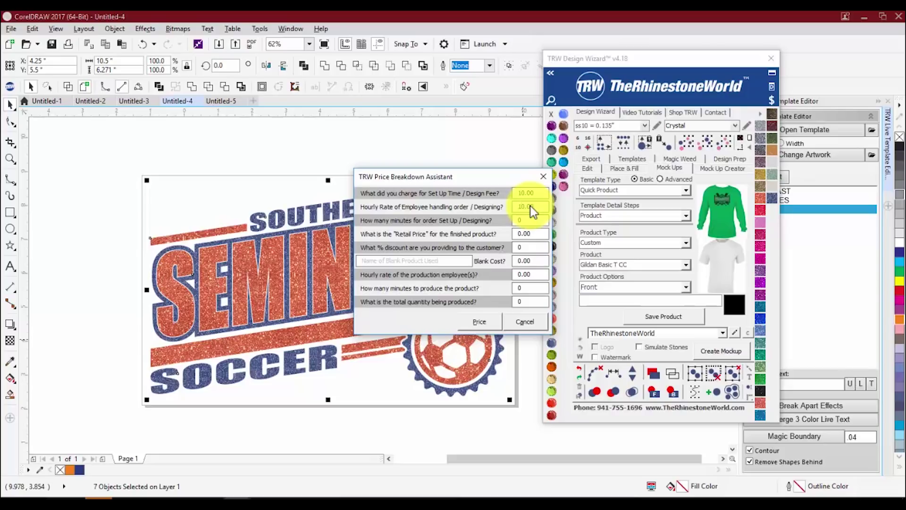
pyautogui.press('Tab')
pyautogui.write('2')
pyautogui.press('Tab')
pyautogui.write('25.00')
pyautogui.press('Tab')
pyautogui.write('15')
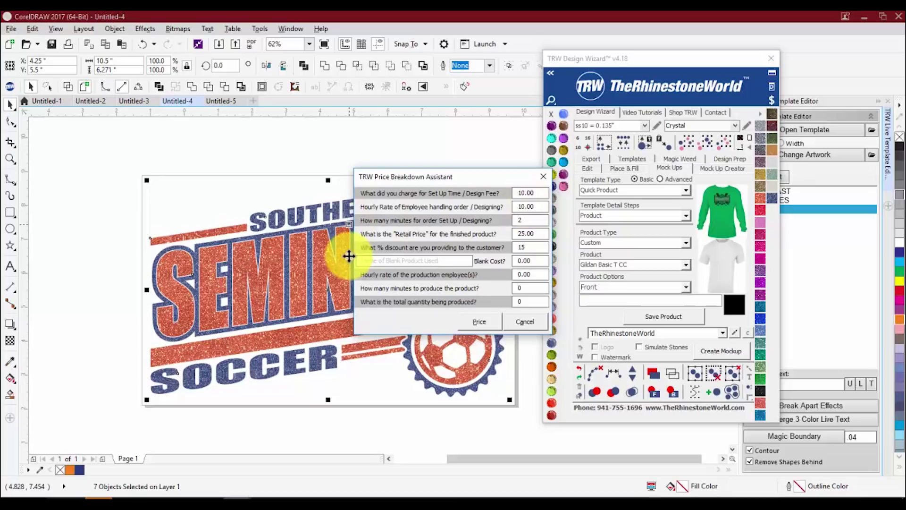
pyautogui.moveTo(446, 259); pyautogui.dragTo(299, 263)
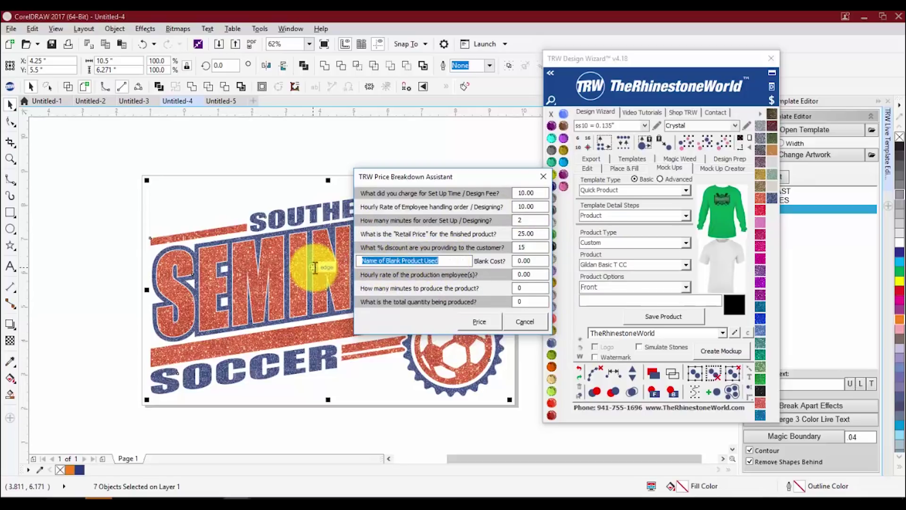
# - Name the blank 'Gildan White T' with a blank cost of 1.75
pyautogui.write('Gildan')
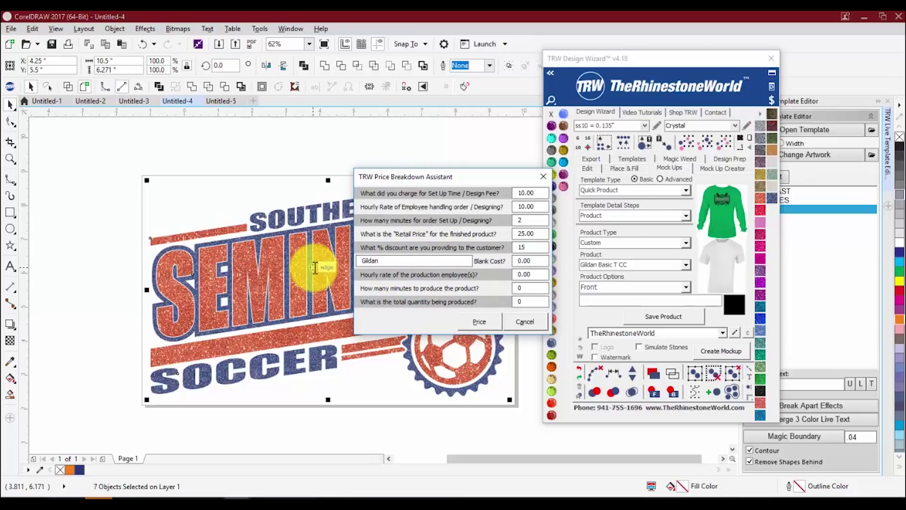
pyautogui.write('White T')
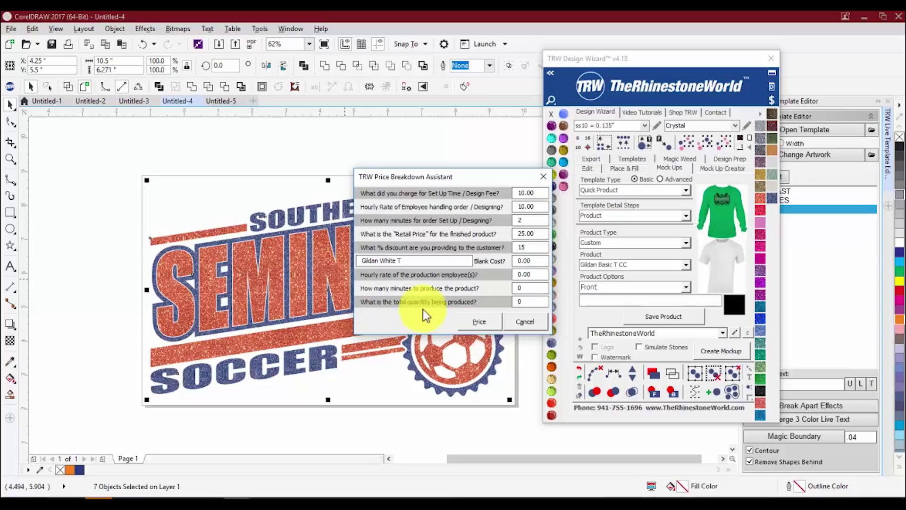
pyautogui.click(526, 261)
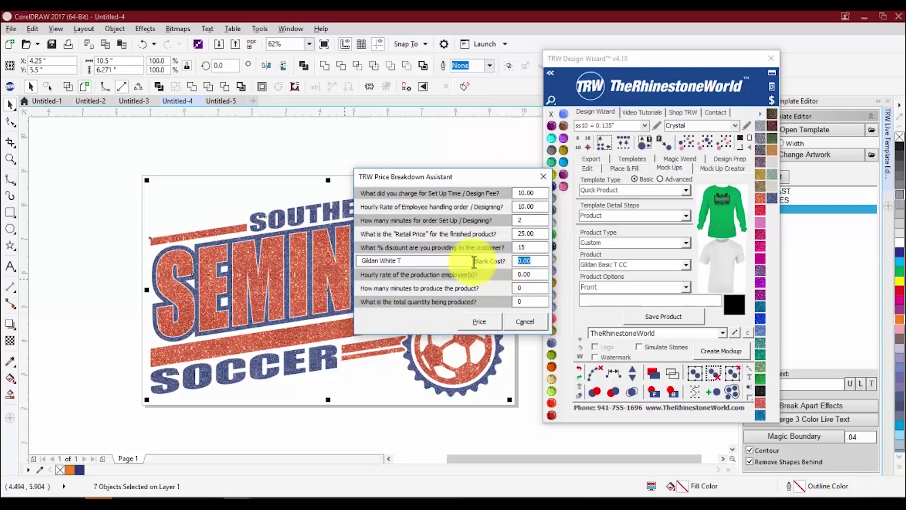
pyautogui.write('1.75')
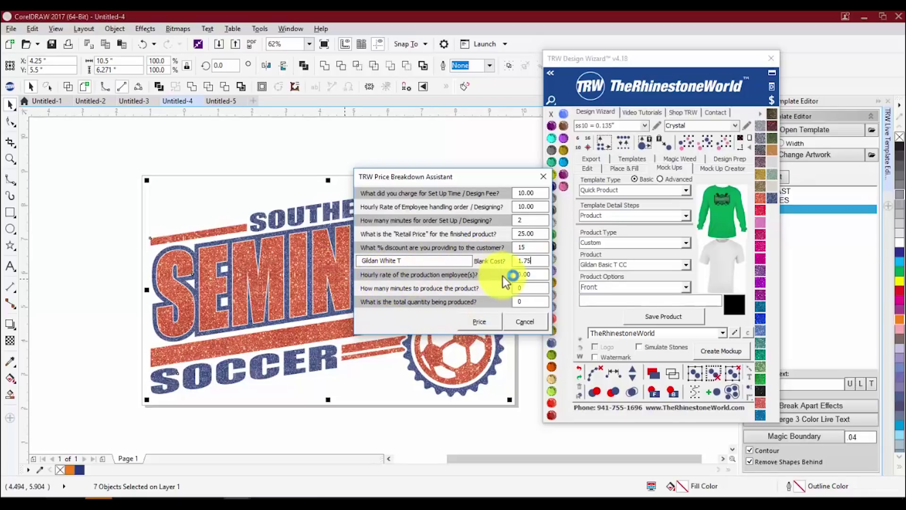
# - Enter a 10.00 production hourly rate, 5 minutes per shirt and a quantity of 50
pyautogui.press('Tab')
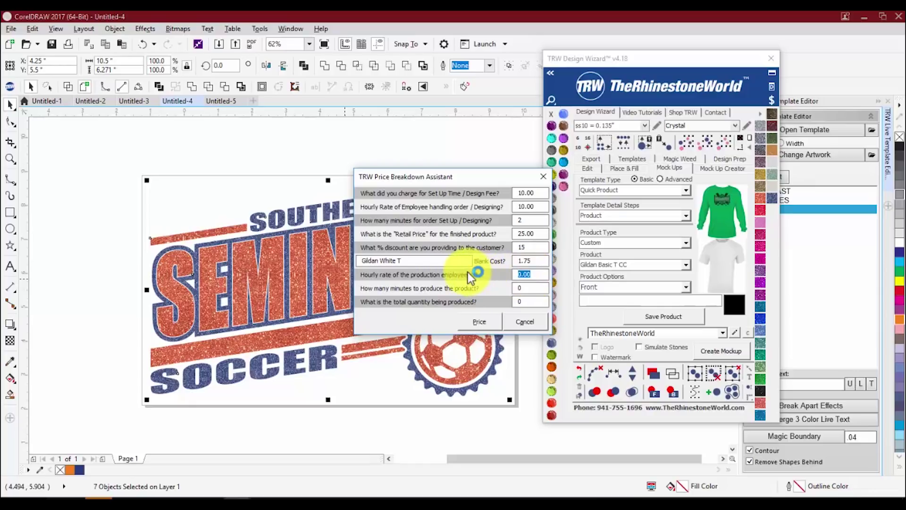
pyautogui.write('10.00')
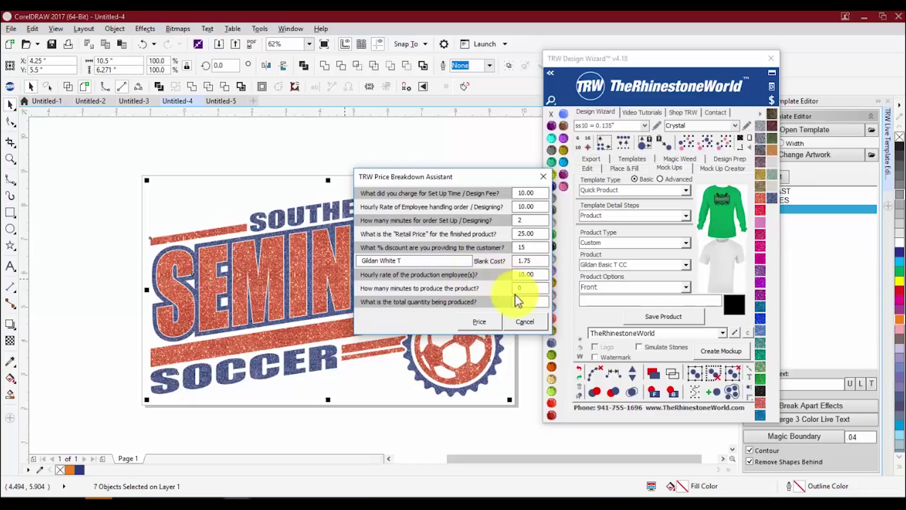
pyautogui.press('Tab')
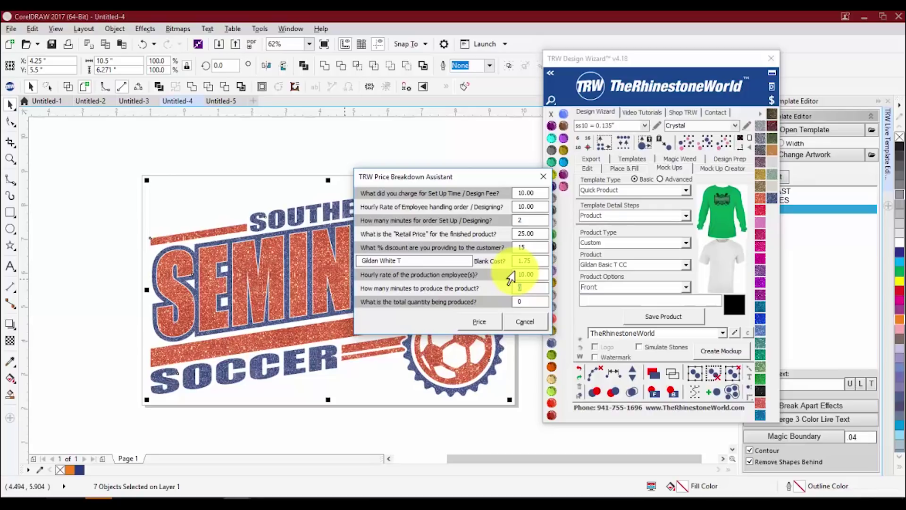
pyautogui.write('5')
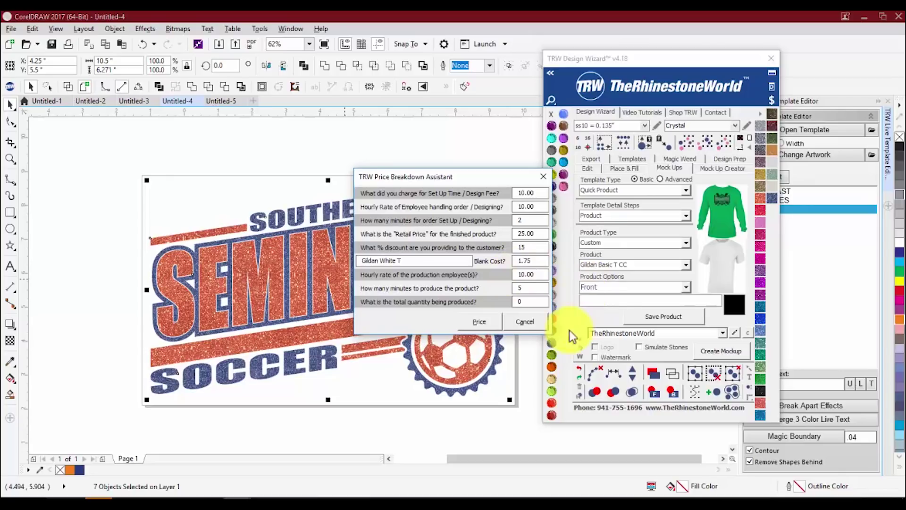
pyautogui.click(519, 303)
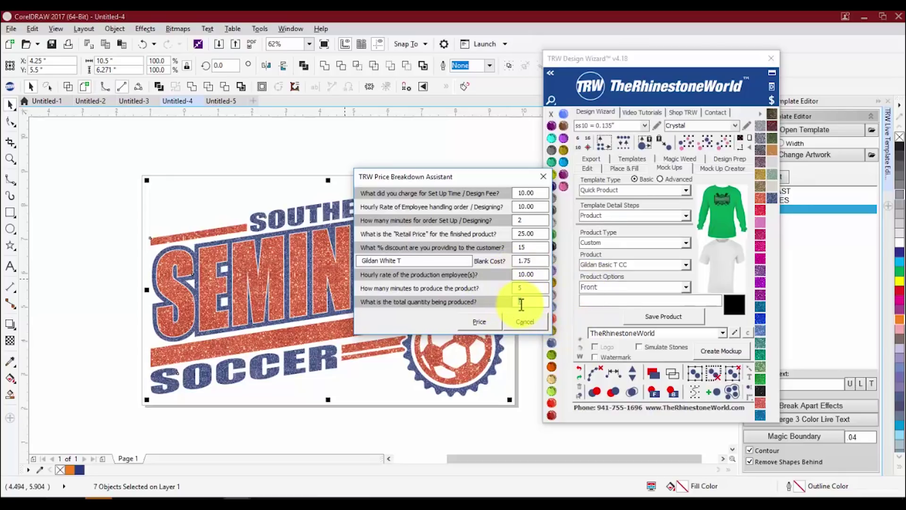
pyautogui.write('1')
pyautogui.write('0')
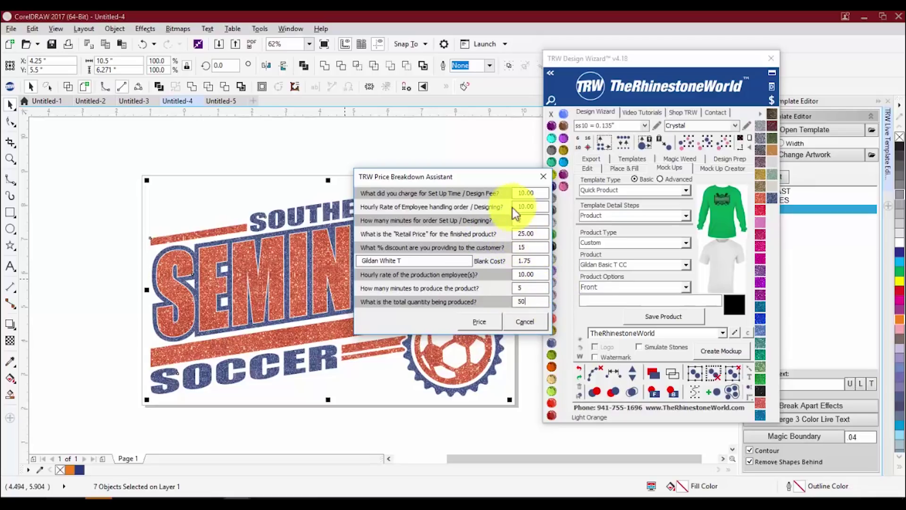
# - Calculate the price breakdown and check the $831.00 total order profit
pyautogui.click(486, 322)
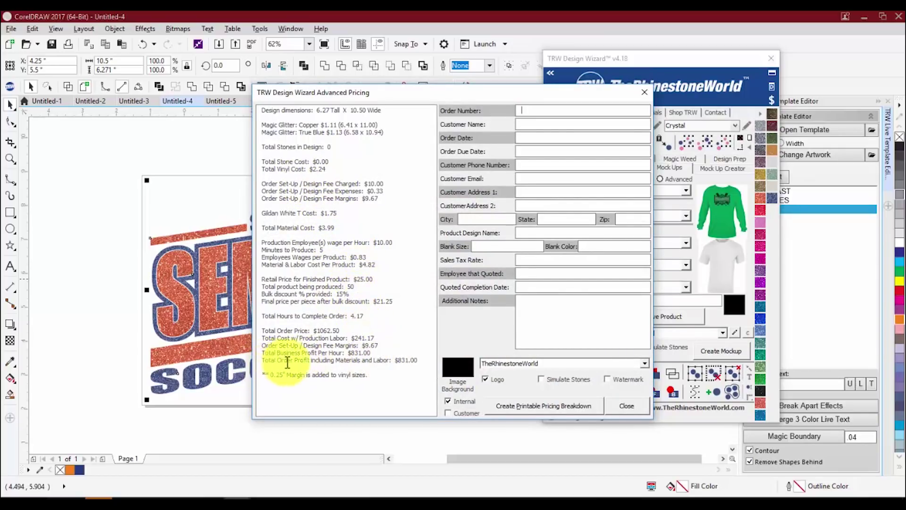
pyautogui.moveTo(396, 360); pyautogui.dragTo(422, 360)
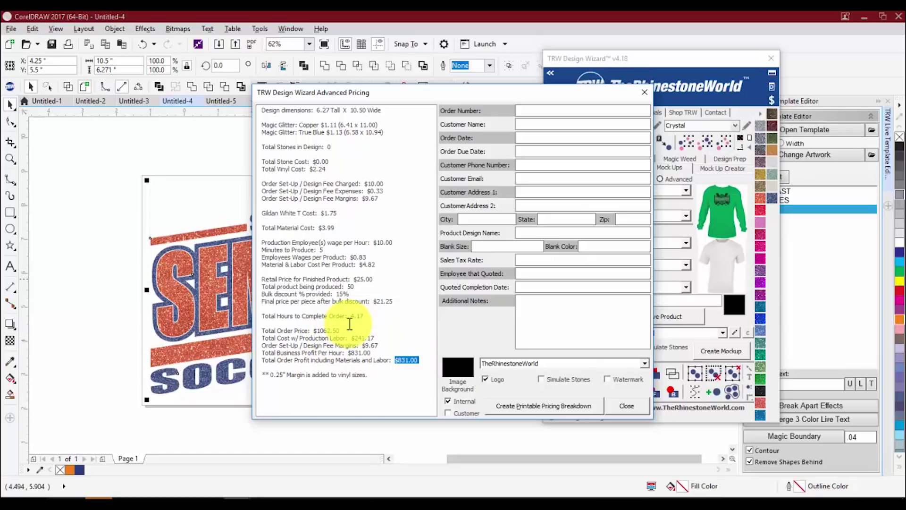
# - Review the $25 retail price, quantity of 50, $21.25 per-piece price and total hours
pyautogui.moveTo(353, 280); pyautogui.dragTo(370, 279)
pyautogui.doubleClick(352, 287)
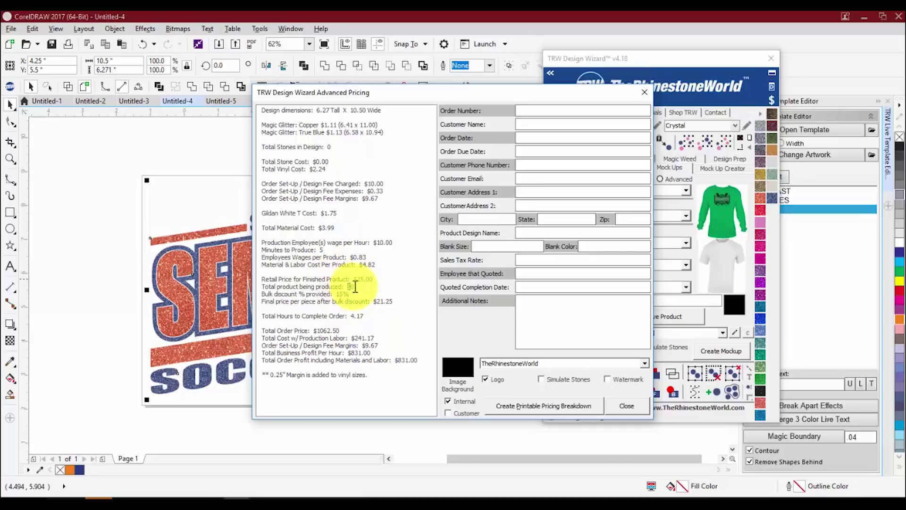
pyautogui.click(344, 290)
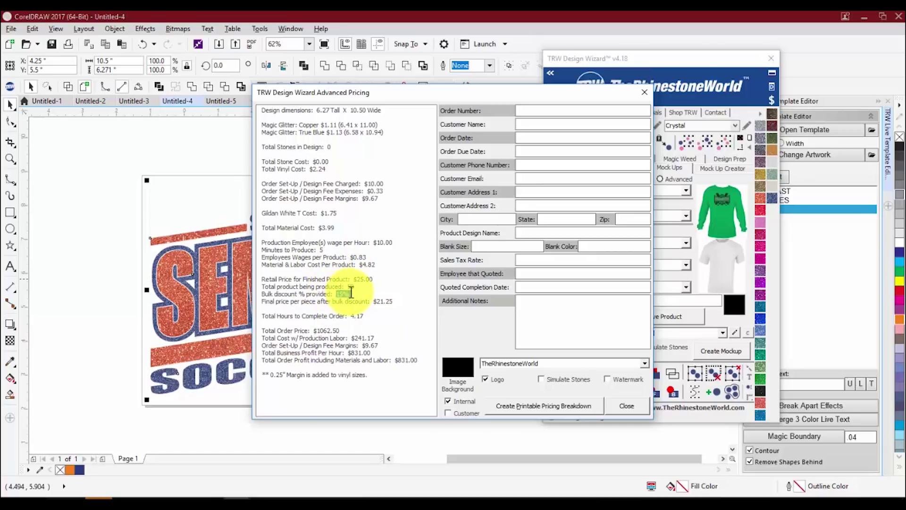
pyautogui.moveTo(377, 301); pyautogui.dragTo(398, 308)
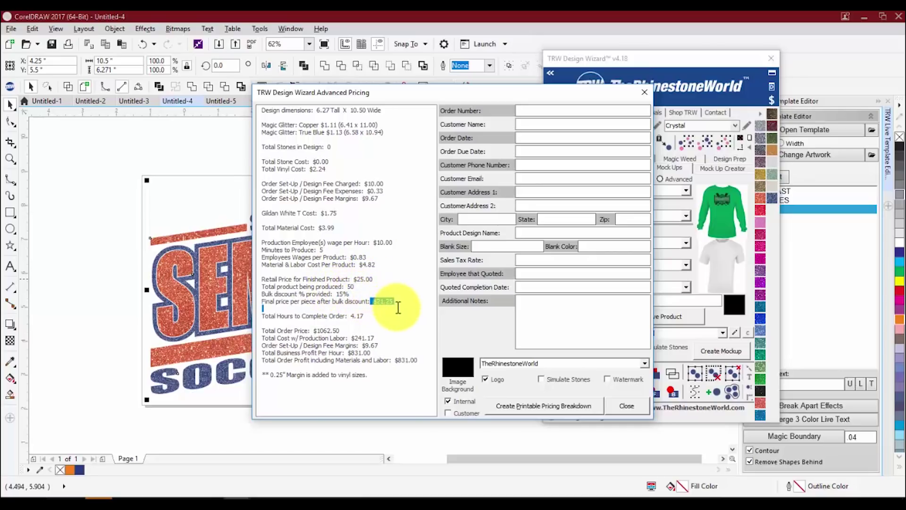
pyautogui.click(352, 321)
pyautogui.doubleClick(360, 316)
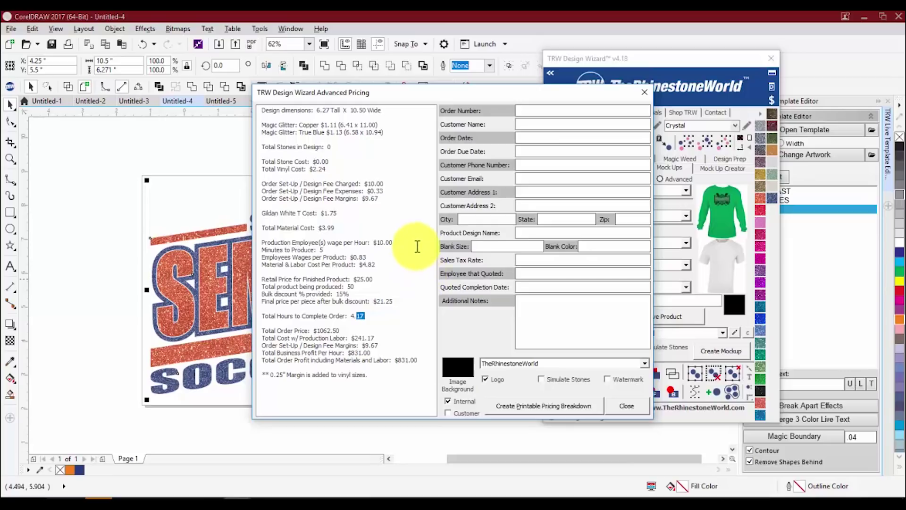
# - Enter order number 1234, the customer's name, order date 11-1-17 and due date 11-3-17
pyautogui.click(546, 110)
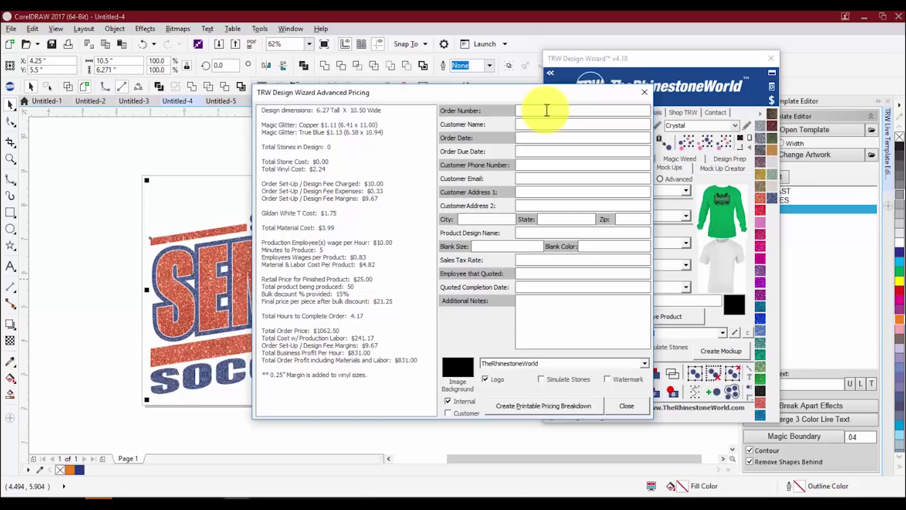
pyautogui.write('1234')
pyautogui.press('Tab')
pyautogui.write('John')
pyautogui.write(' Smith')
pyautogui.write('11-1-1')
pyautogui.write('7')
pyautogui.press('Tab')
pyautogui.write('11-3-17')
# - Fill in the customer's phone number, design name Seminoles Soccer 2017 and blanks Small-2XL White
pyautogui.press('Tab')
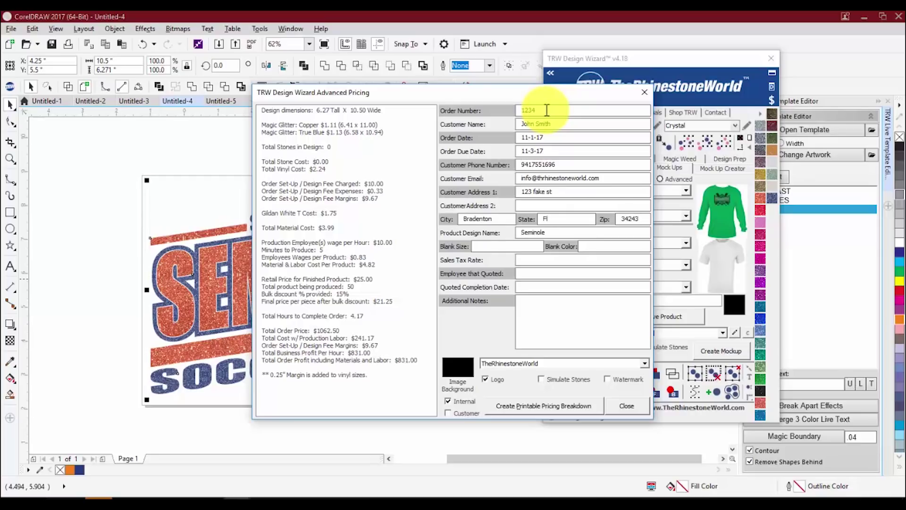
pyautogui.write('es Soccer 2017')
pyautogui.press('Tab')
pyautogui.write('Small')
pyautogui.write('-2X')
pyautogui.write('L')
pyautogui.write('wHITE')
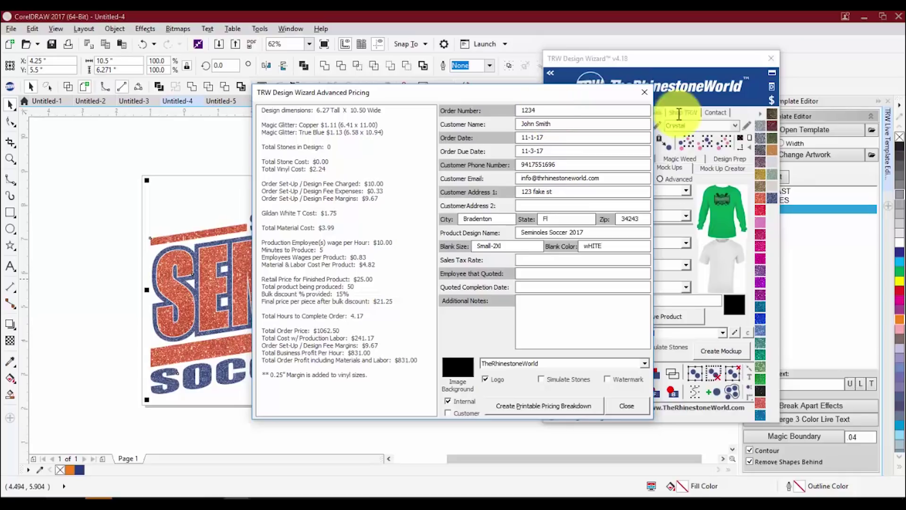
pyautogui.click(611, 245)
pyautogui.hotkey('shift', 'Home')
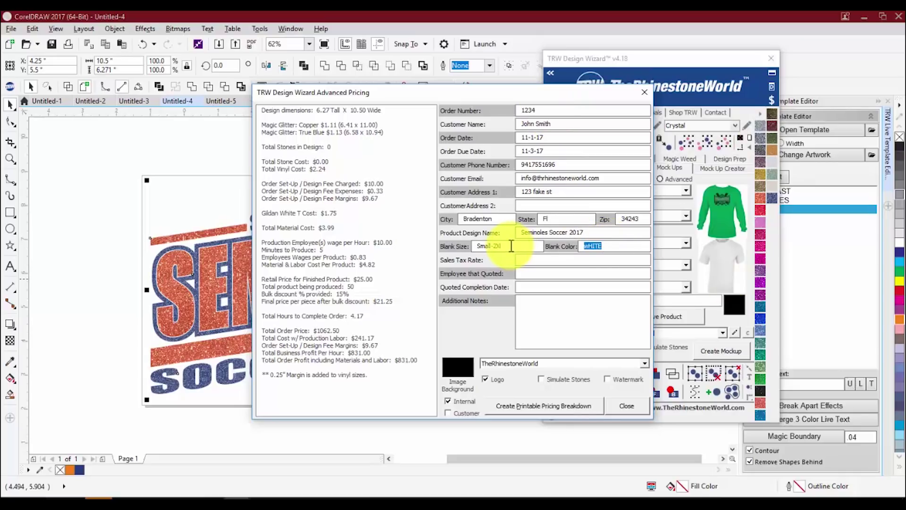
pyautogui.write('White')
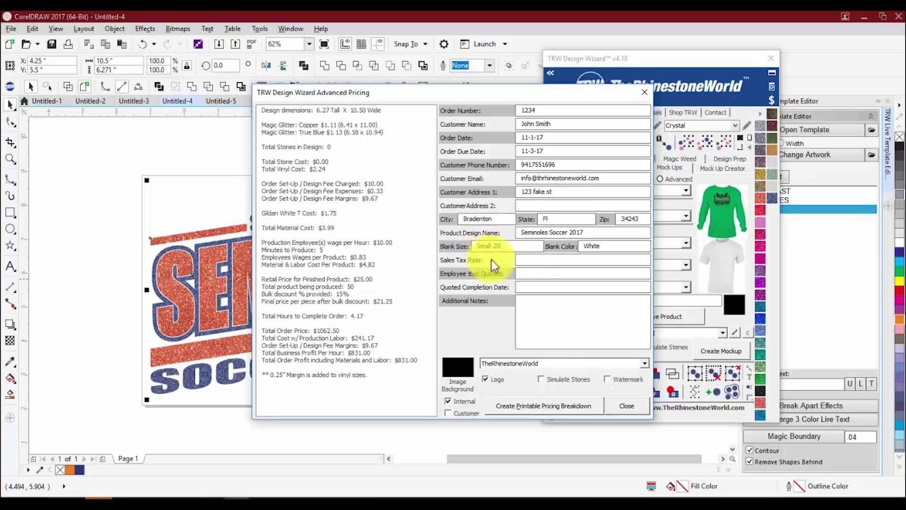
# - Set sales tax .065, the quoting employee's name, the completion date, and an early-pickup note
pyautogui.click(531, 259)
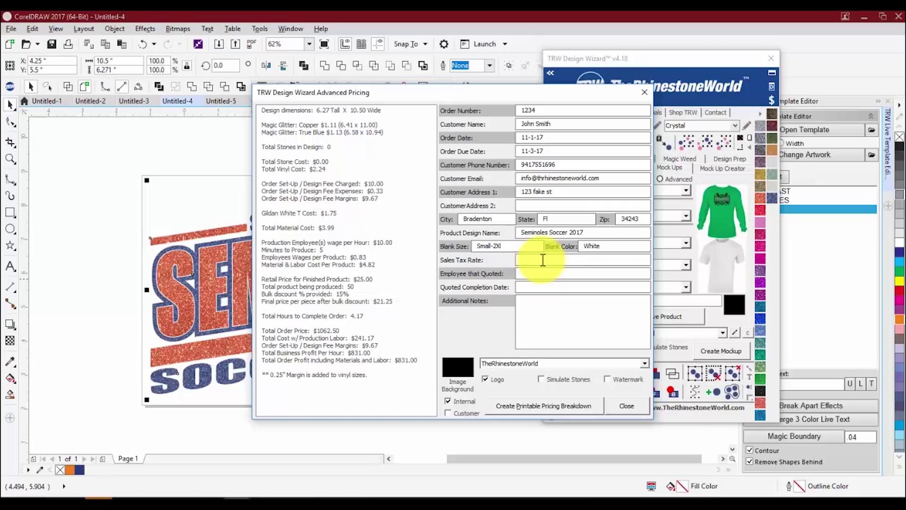
pyautogui.write('.065')
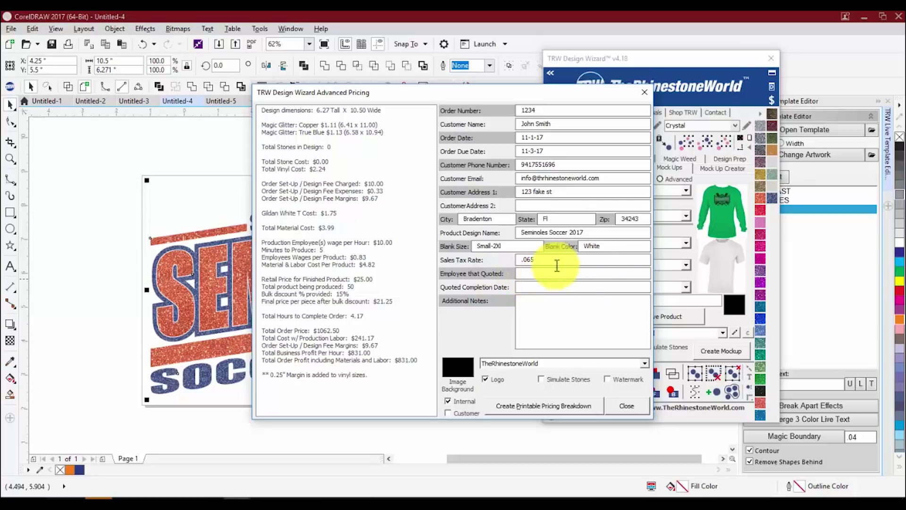
pyautogui.click(546, 270)
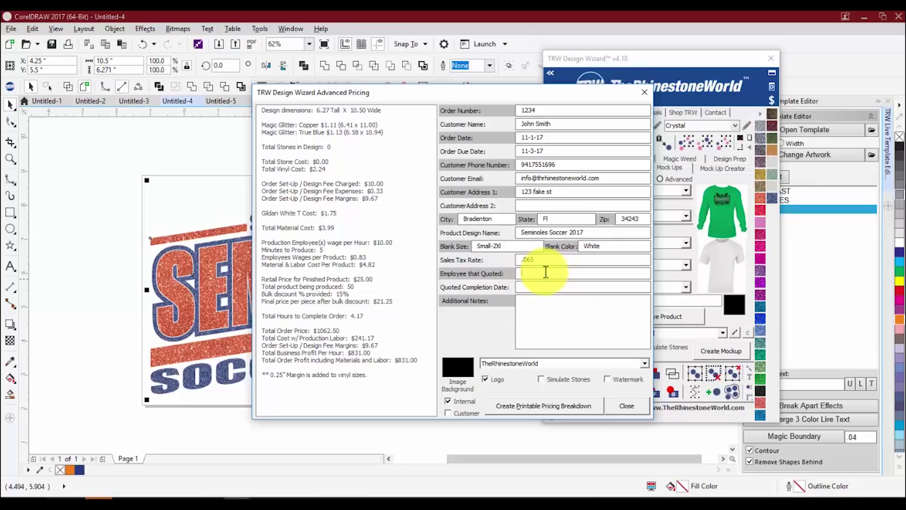
pyautogui.write('Sean')
pyautogui.press('Tab')
pyautogui.write('11-17-17')
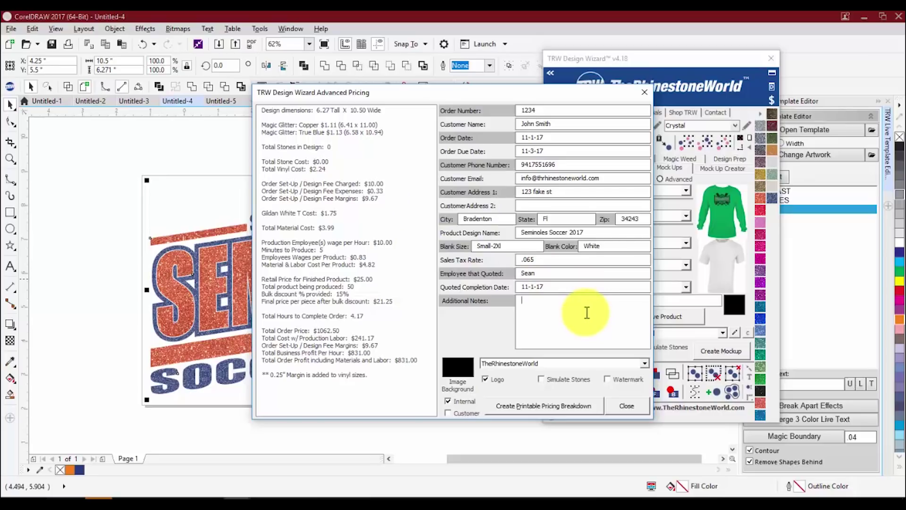
pyautogui.write('If finsiished early call John for pickup')
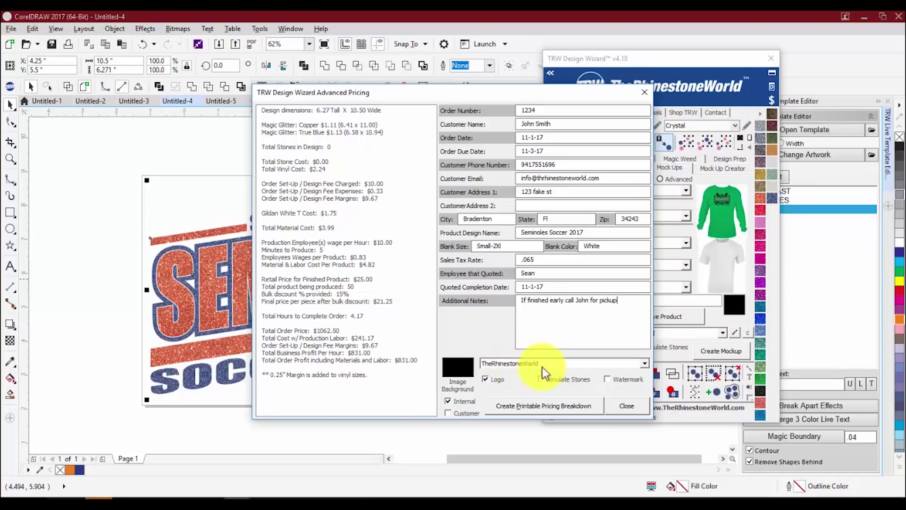
# - Keep TheRhinestoneWorld logo, include the customer version, and generate the printable pricing breakdown
pyautogui.click(645, 362)
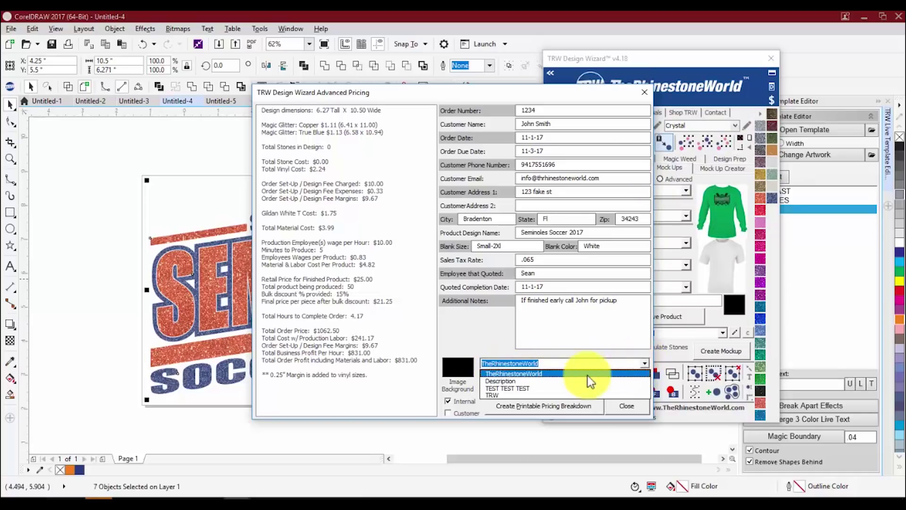
pyautogui.click(564, 375)
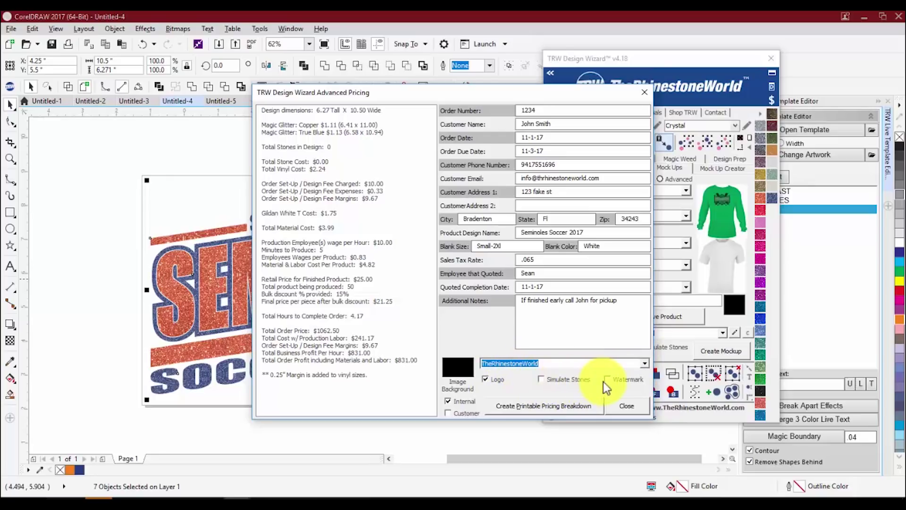
pyautogui.click(446, 413)
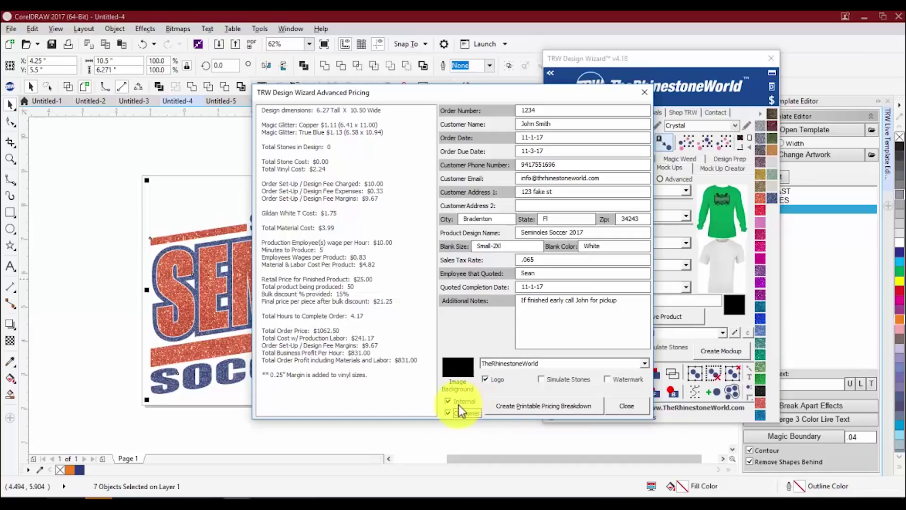
pyautogui.click(518, 406)
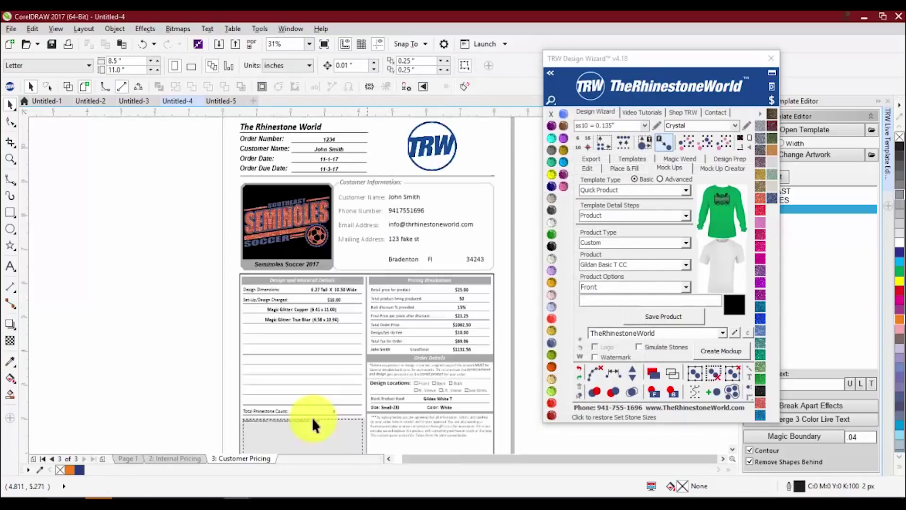
# - Compare the Internal and Customer Pricing pages, checking the $25.00 retail and 15% bulk discount text
pyautogui.click(185, 460)
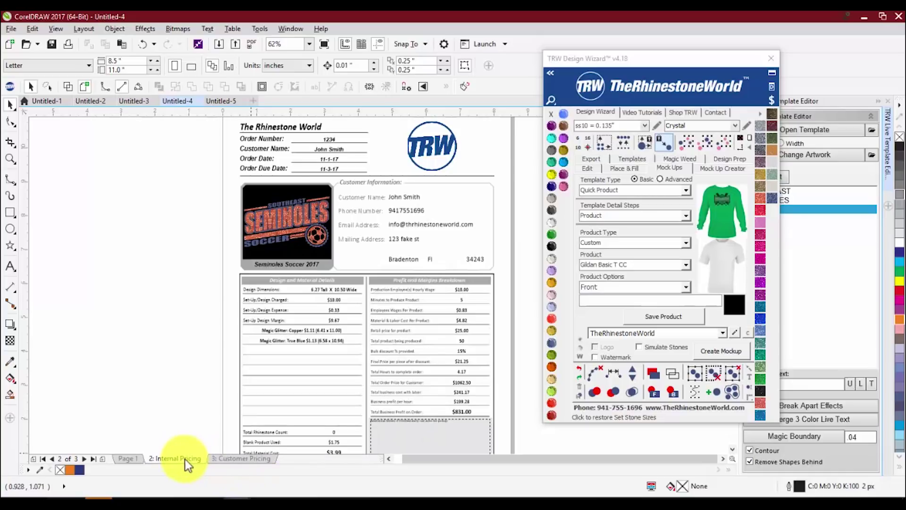
pyautogui.click(242, 458)
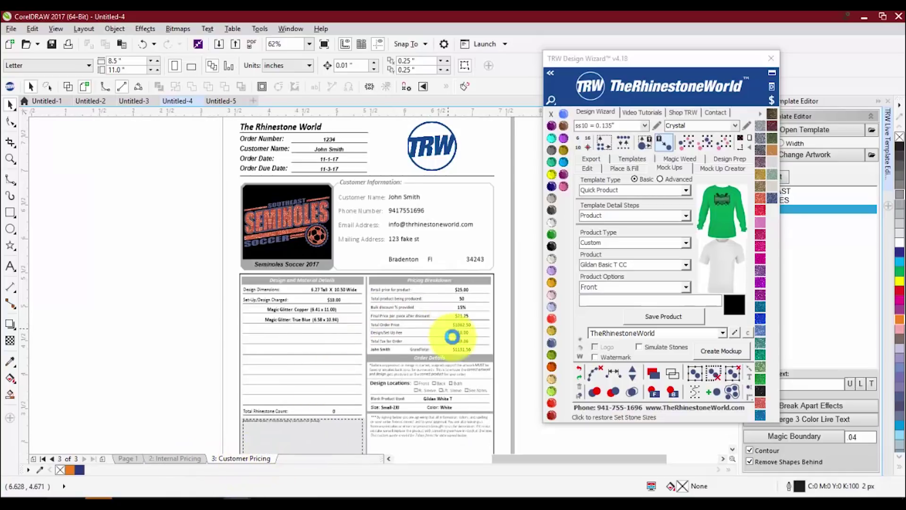
pyautogui.scroll(2, 421, 261)
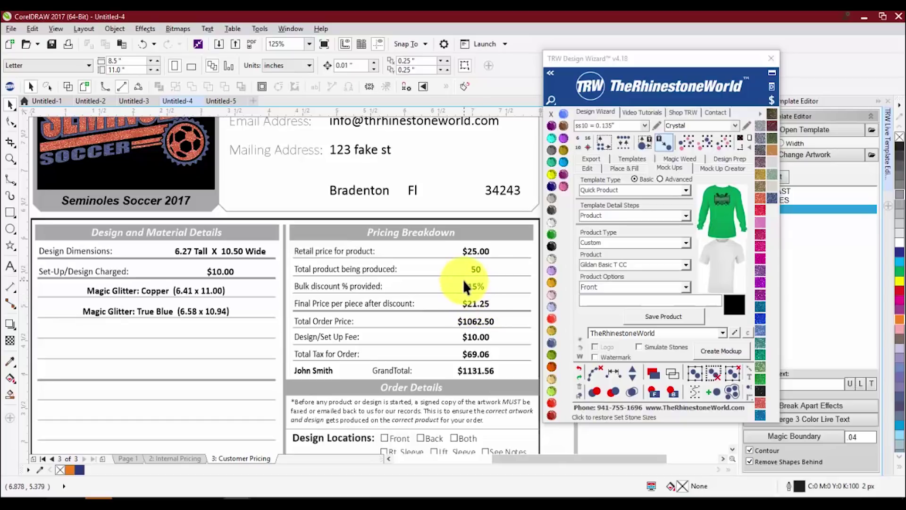
pyautogui.click(471, 255)
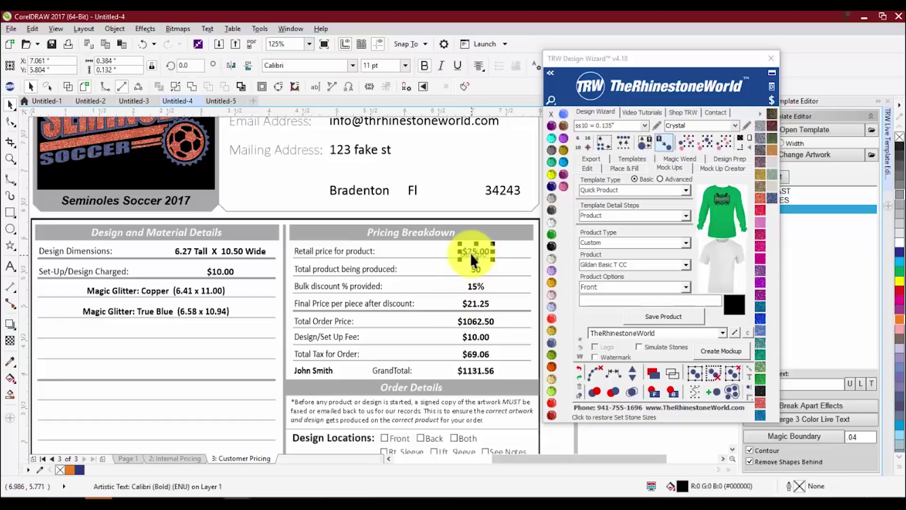
pyautogui.click(472, 287)
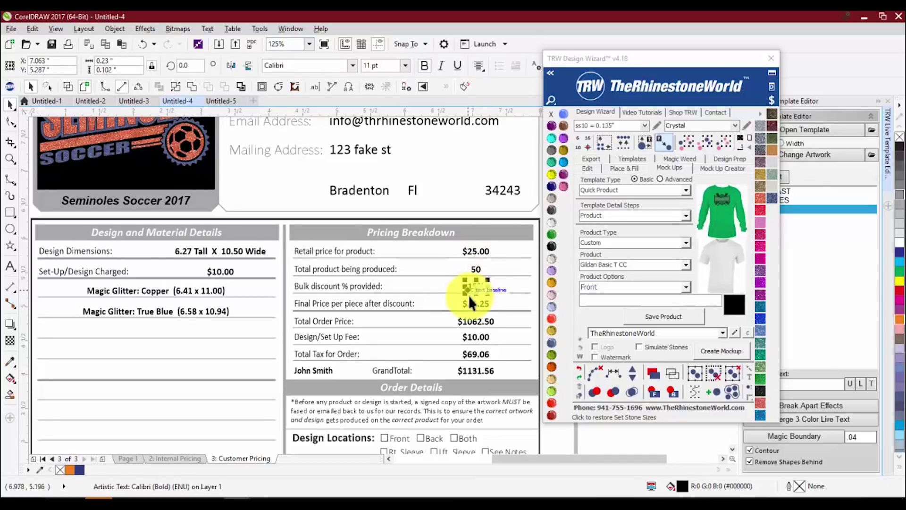
# - Inspect the frame around the lower tables, then return to the Internal Pricing page
pyautogui.click(472, 304)
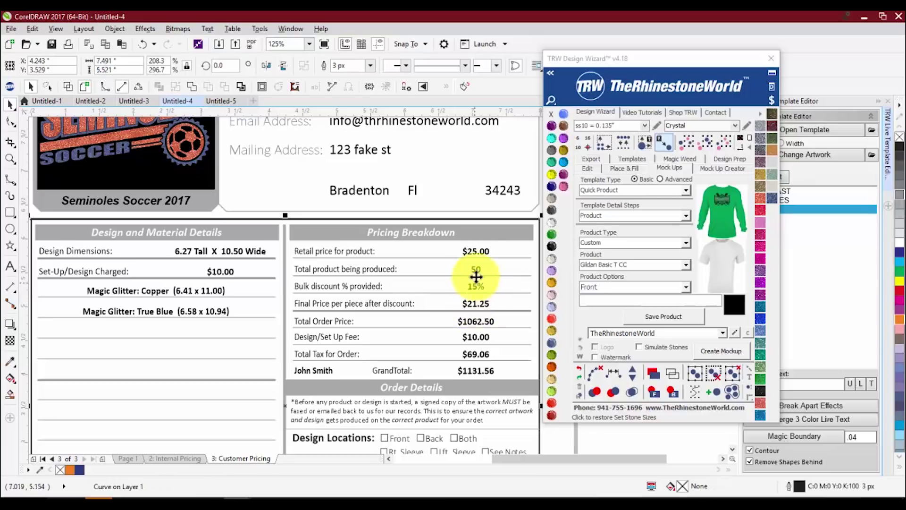
pyautogui.click(478, 250)
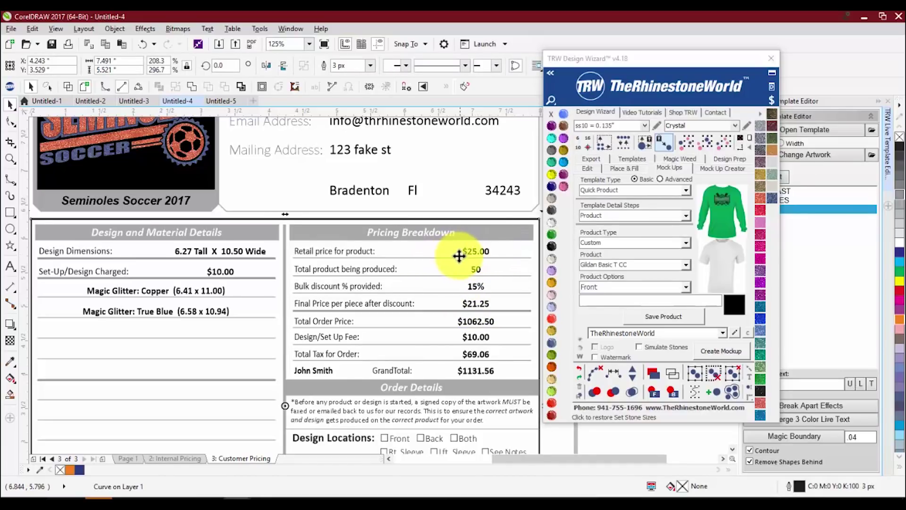
pyautogui.scroll(-2, 460, 254)
pyautogui.click(188, 459)
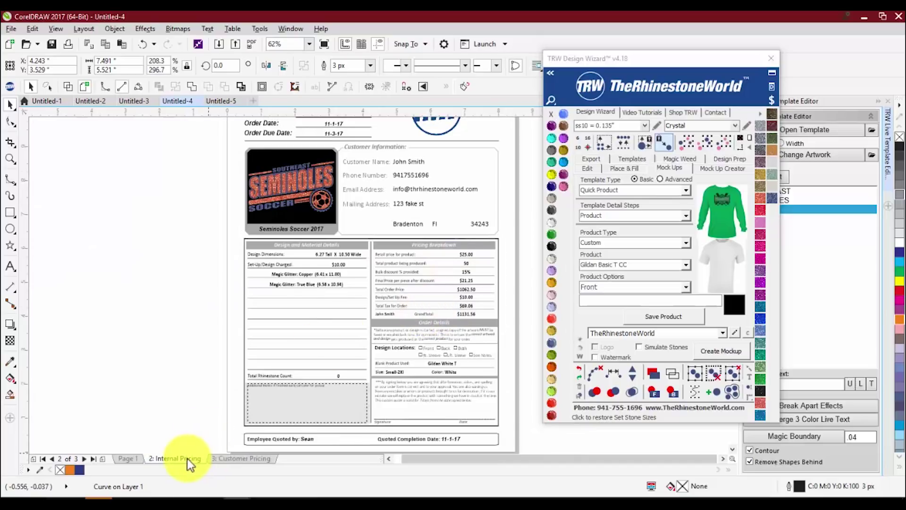
pyautogui.scroll(2, 321, 314)
pyautogui.scroll(-2, 303, 225)
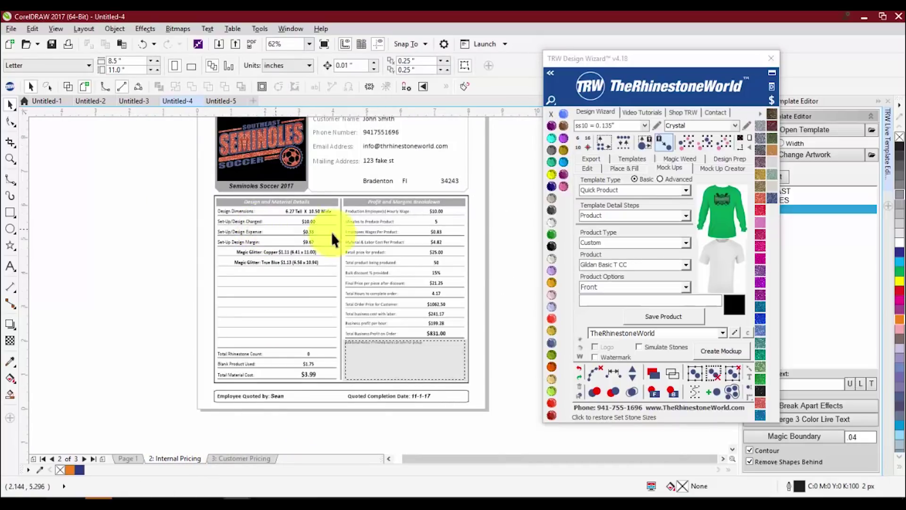
pyautogui.scroll(2, 424, 302)
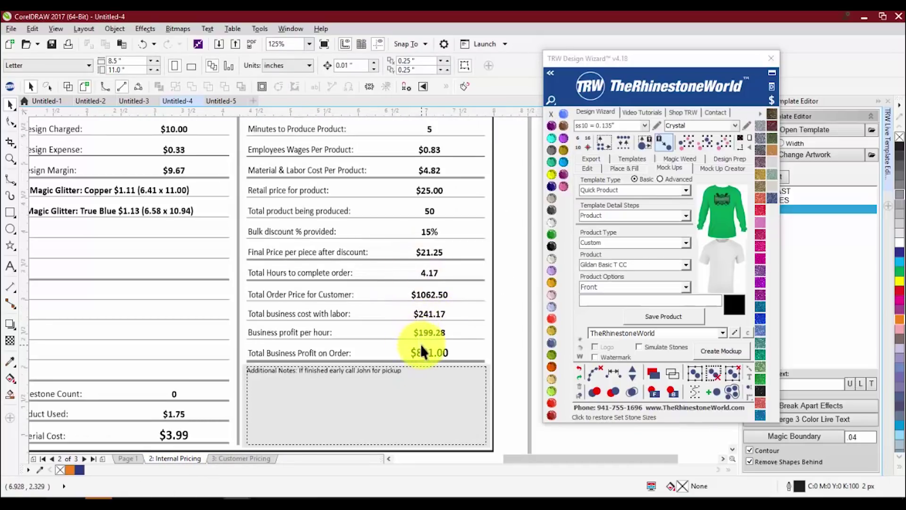
pyautogui.scroll(-2, 430, 342)
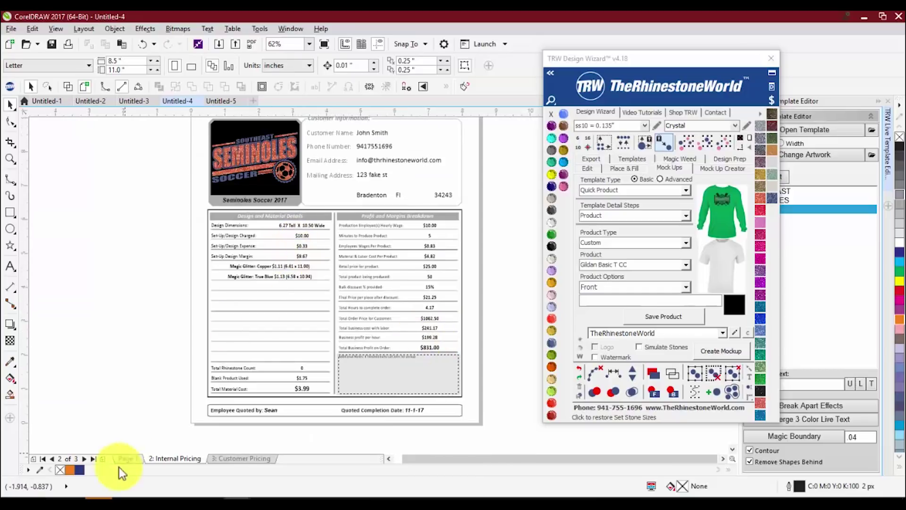
pyautogui.scroll(2, 259, 295)
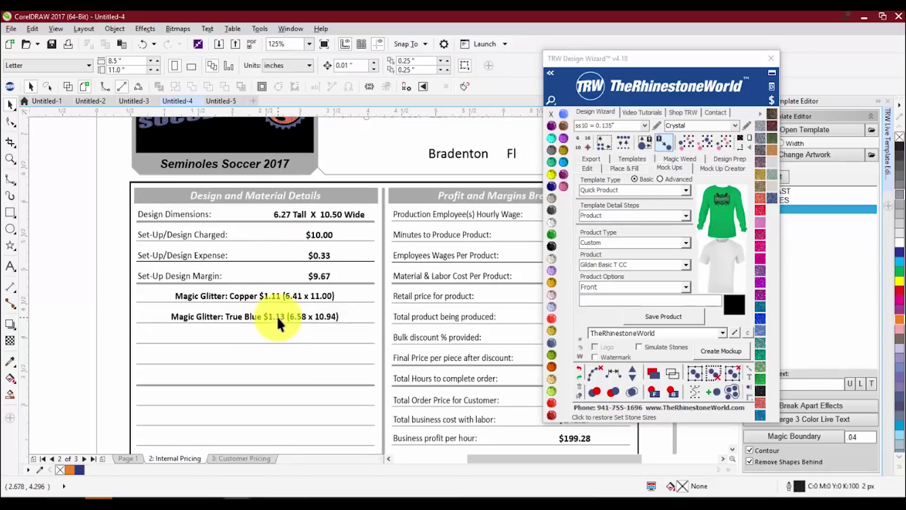
pyautogui.scroll(-3, 260, 307)
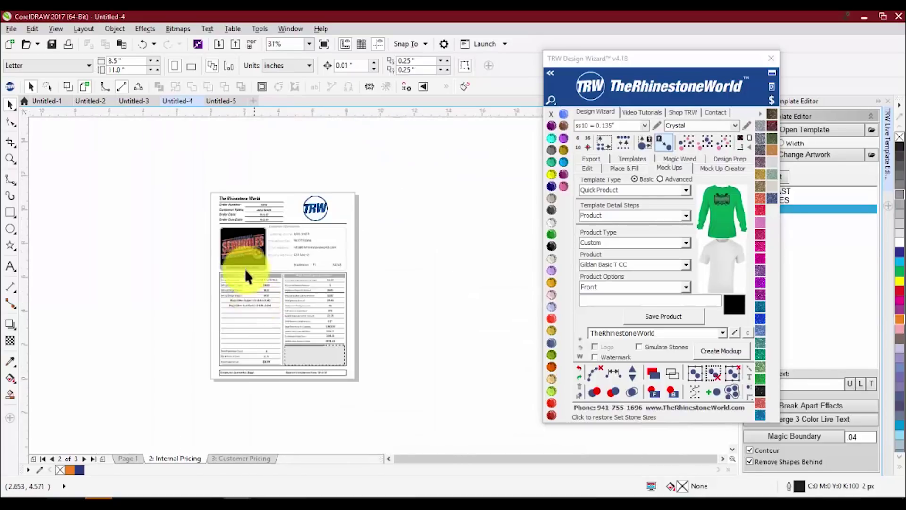
pyautogui.scroll(1, 245, 268)
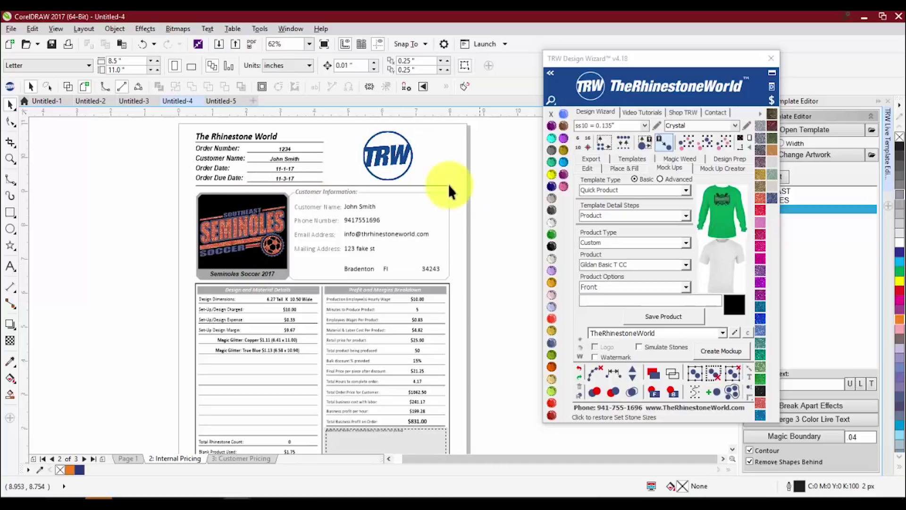
pyautogui.scroll(-1, 293, 181)
pyautogui.scroll(1, 327, 177)
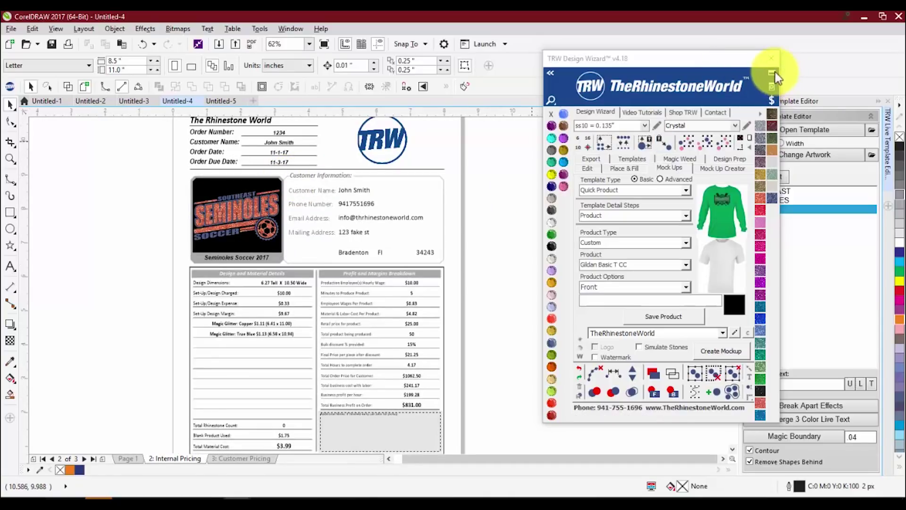
# - Reposition the TRW Design Wizard window down and to the right
pyautogui.moveTo(732, 59); pyautogui.dragTo(674, 75)
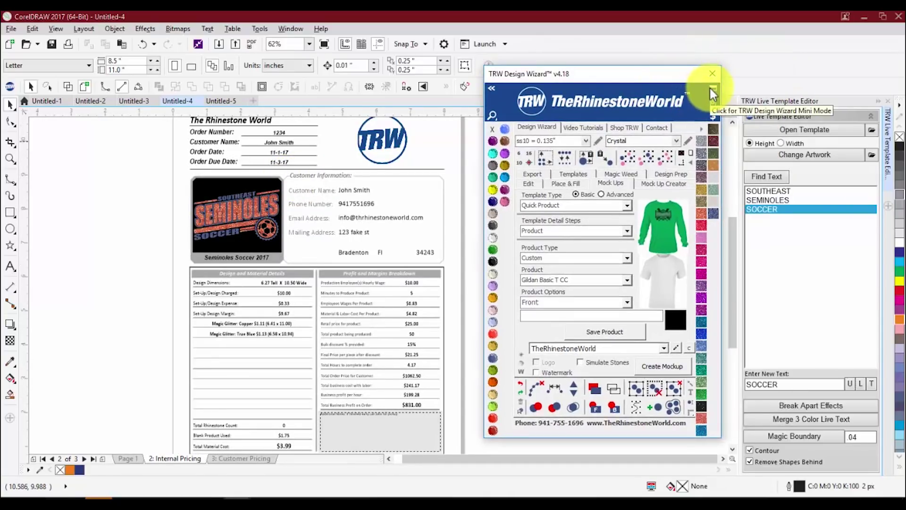
pyautogui.moveTo(638, 75); pyautogui.dragTo(639, 89)
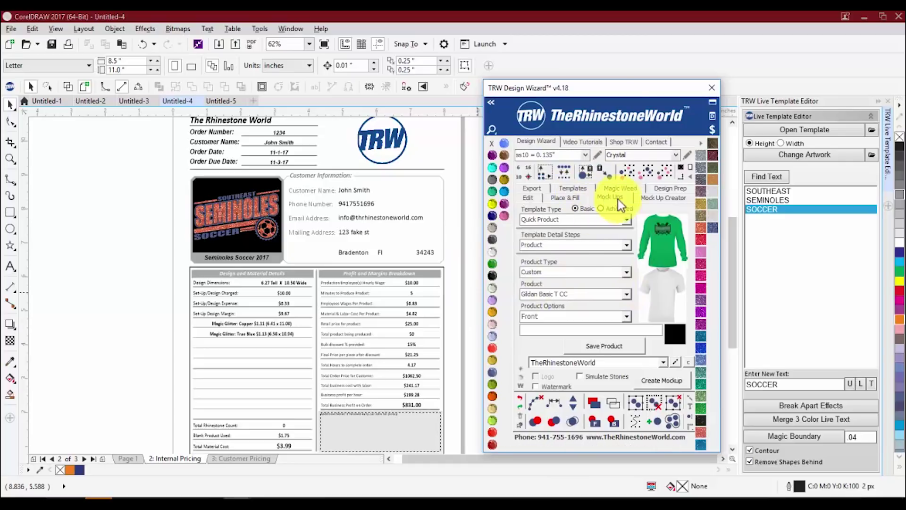
pyautogui.moveTo(617, 90); pyautogui.dragTo(645, 87)
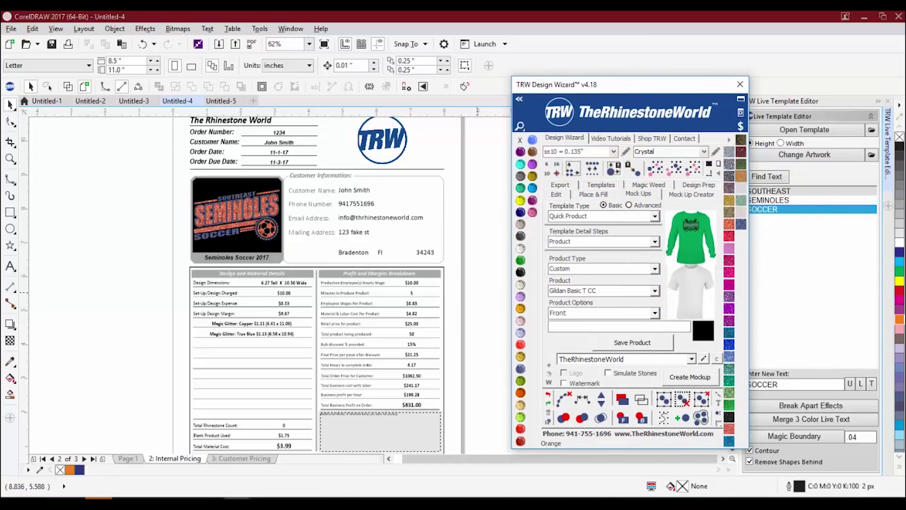
# - Collapse the wizard to Mini Mode and browse its panels, including QuickProof, templates and export
pyautogui.click(741, 98)
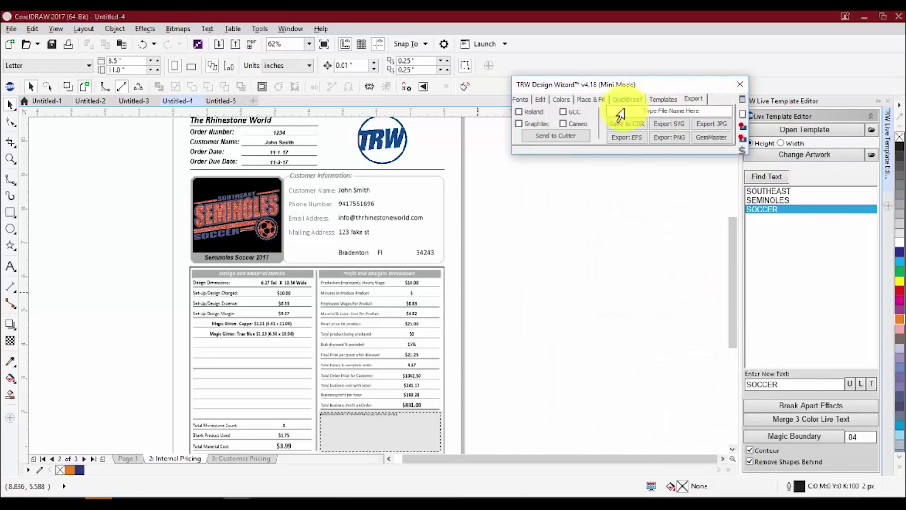
pyautogui.click(522, 99)
pyautogui.click(543, 99)
pyautogui.click(559, 99)
pyautogui.click(585, 100)
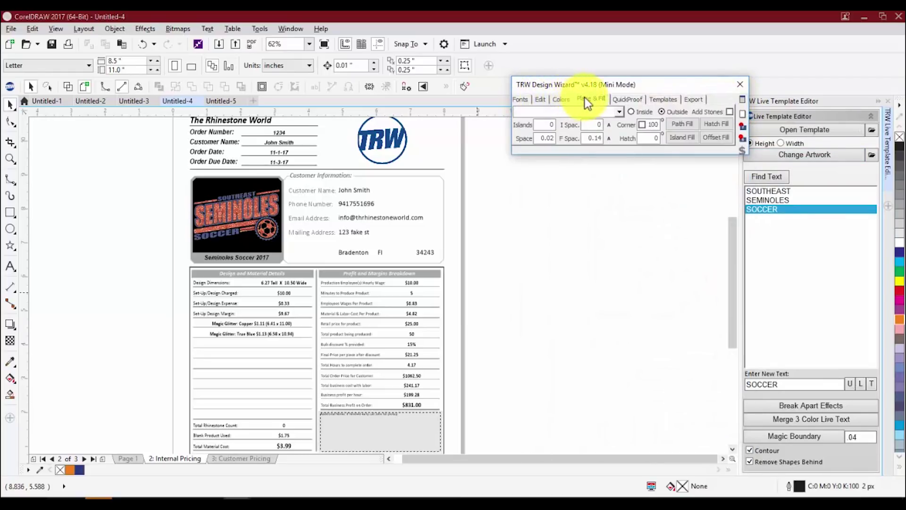
pyautogui.click(633, 99)
pyautogui.click(660, 100)
pyautogui.click(694, 99)
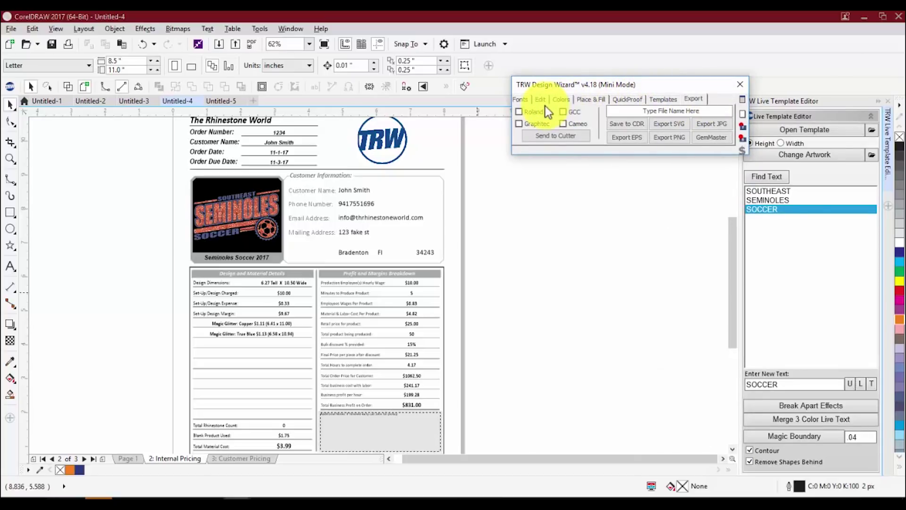
# - Toggle Mini Mode, move the compact wizard up-right, then restore the wizard to full size
pyautogui.click(741, 99)
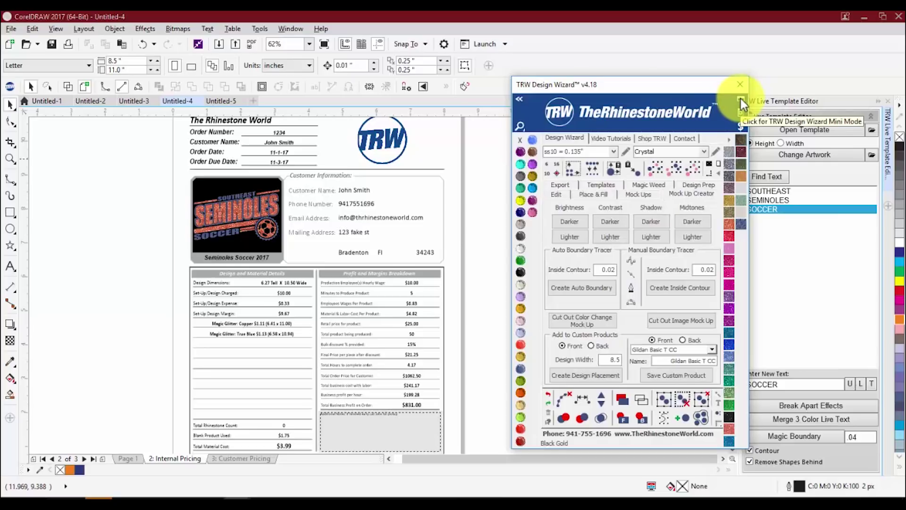
pyautogui.click(741, 98)
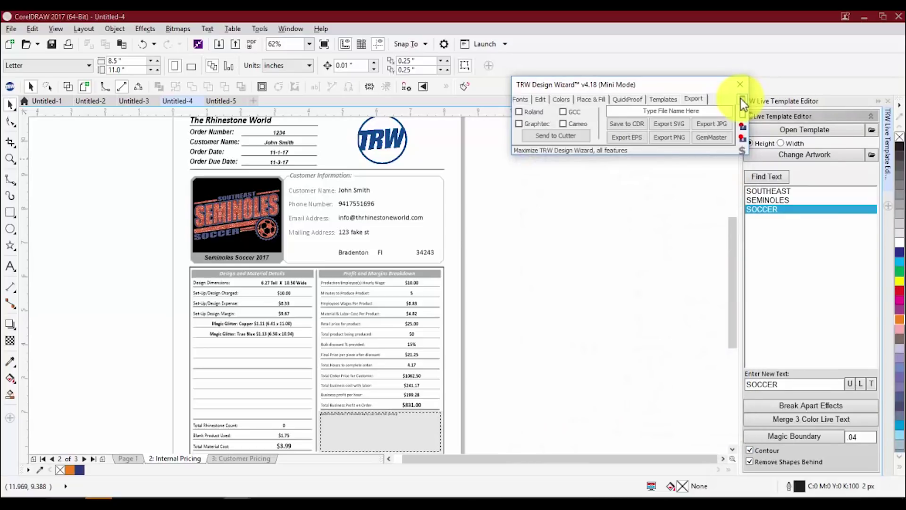
pyautogui.click(741, 98)
pyautogui.click(740, 98)
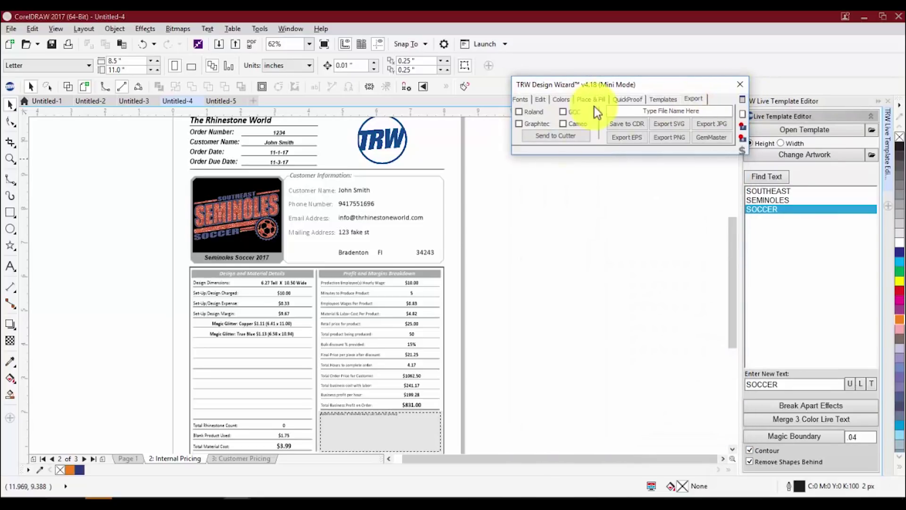
pyautogui.moveTo(598, 84); pyautogui.dragTo(616, 64)
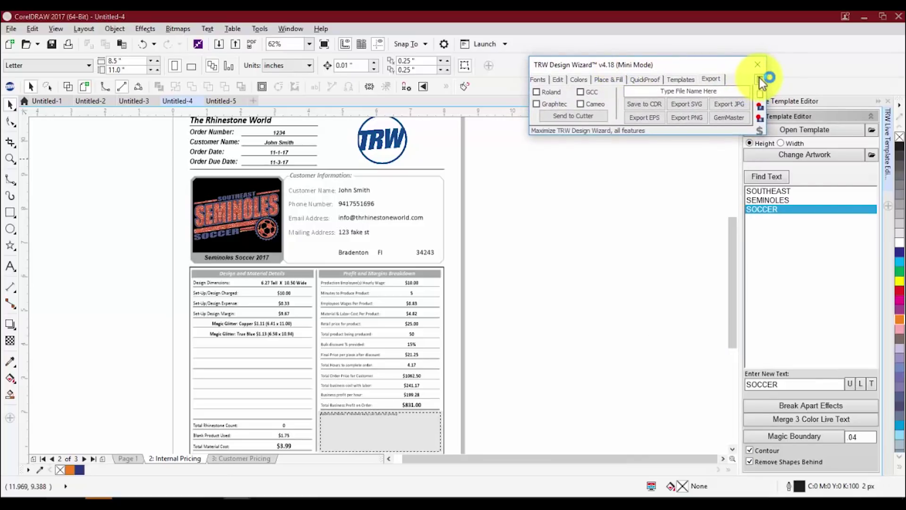
pyautogui.click(760, 79)
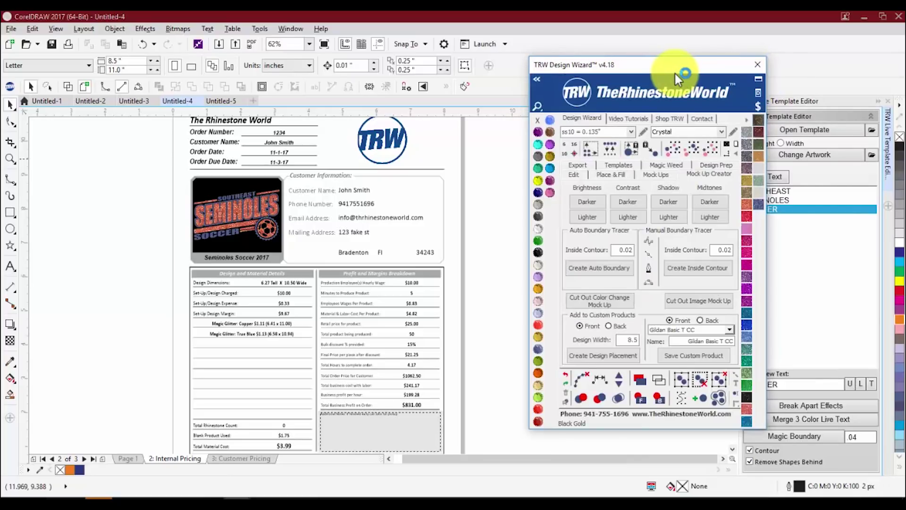